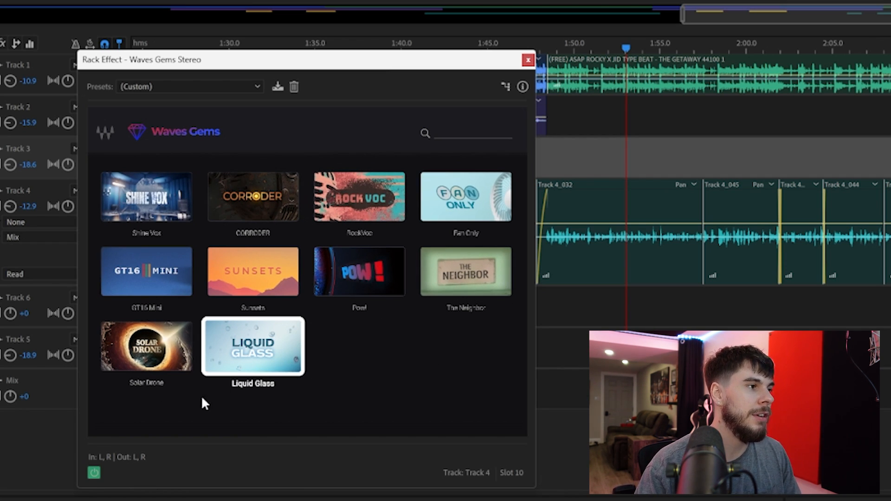
Step: Open Liquid Glass in Waves Gems and play the vocal from the start of the Track 4_032 clip with the effect bypassed
click(261, 345)
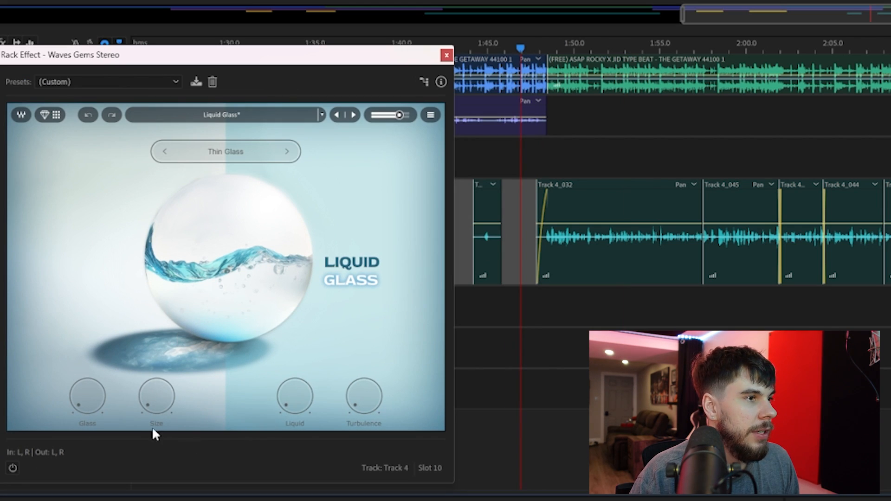
click(534, 298)
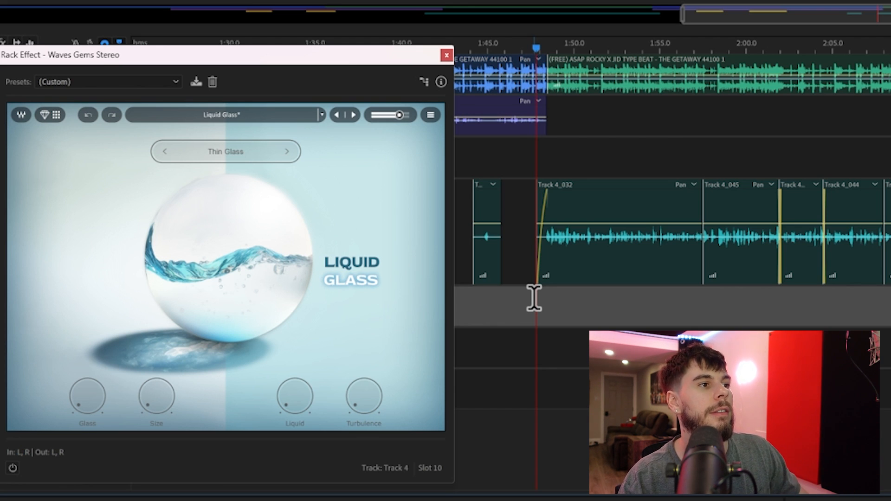
key(space)
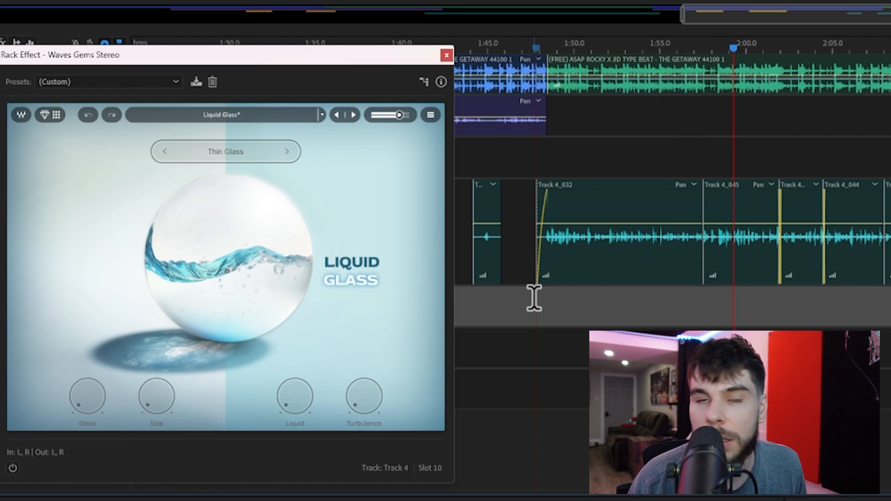
key(space)
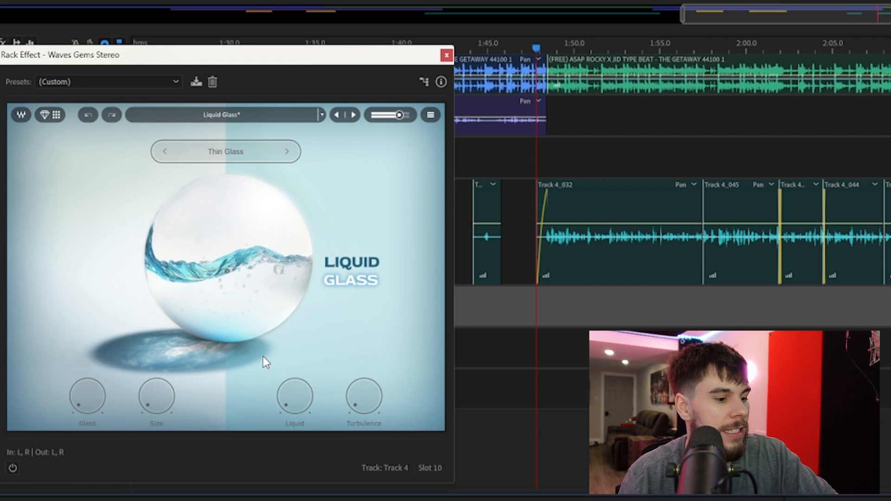
Step: Enable Liquid Glass and audition its Glass, Size, Liquid and Turbulence amounts one at a time while the vocal plays
drag(87, 396, 87, 371)
key(space)
mouse_move(96, 405)
mouse_down()
mouse_move(88, 378)
mouse_move(87, 409)
mouse_up()
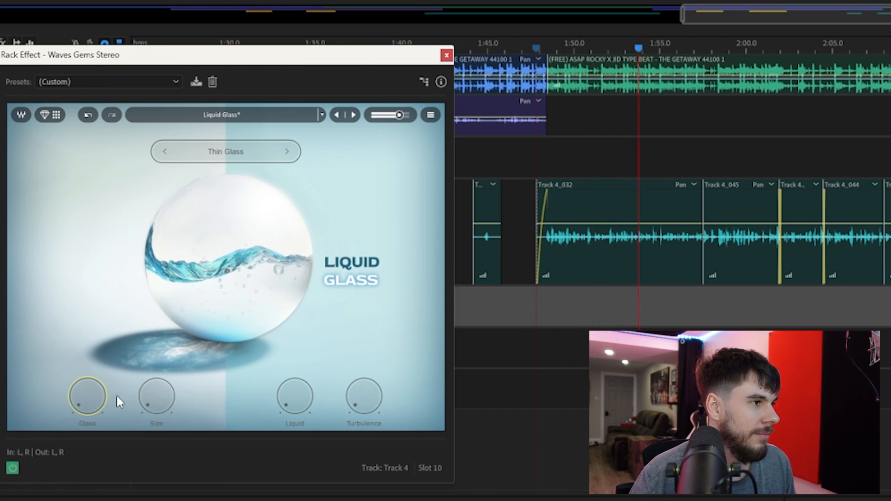
mouse_move(157, 396)
mouse_down()
mouse_move(156, 311)
mouse_move(157, 409)
mouse_up()
drag(302, 396, 302, 353)
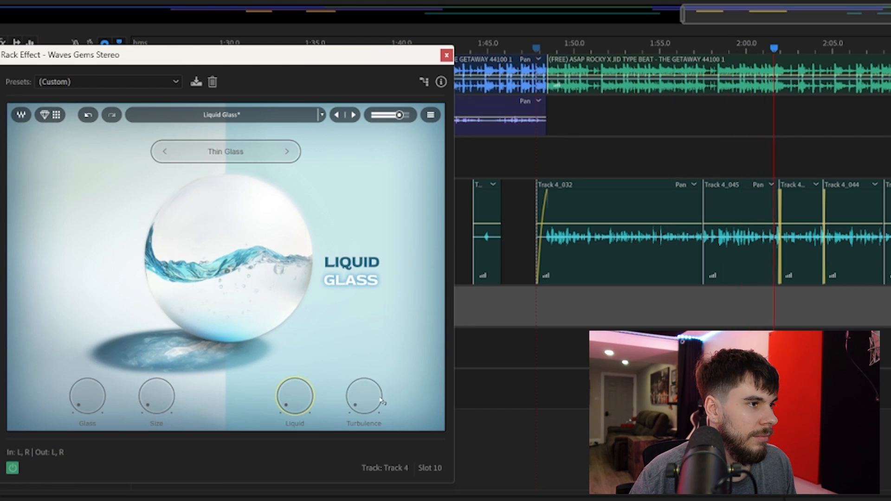
drag(363, 405, 362, 370)
key(space)
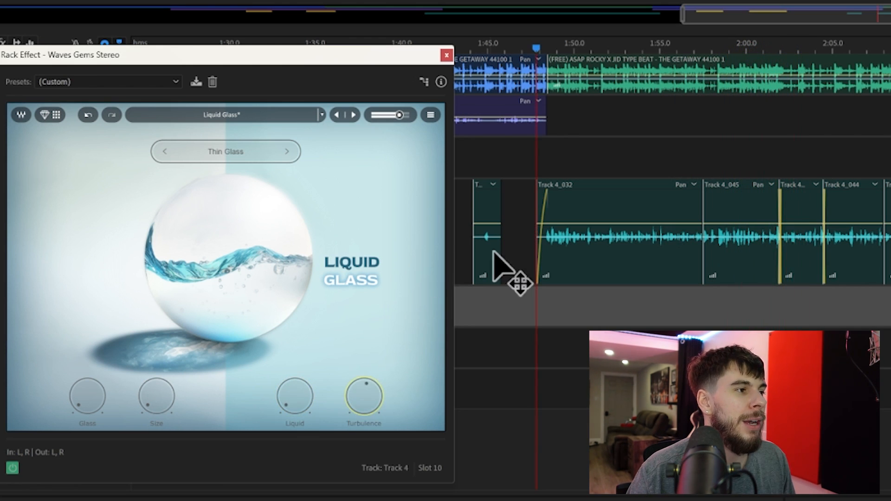
Step: Replay the vocal with Turbulence at maximum, try the Liquid amount, and return both to 0 %
key(space)
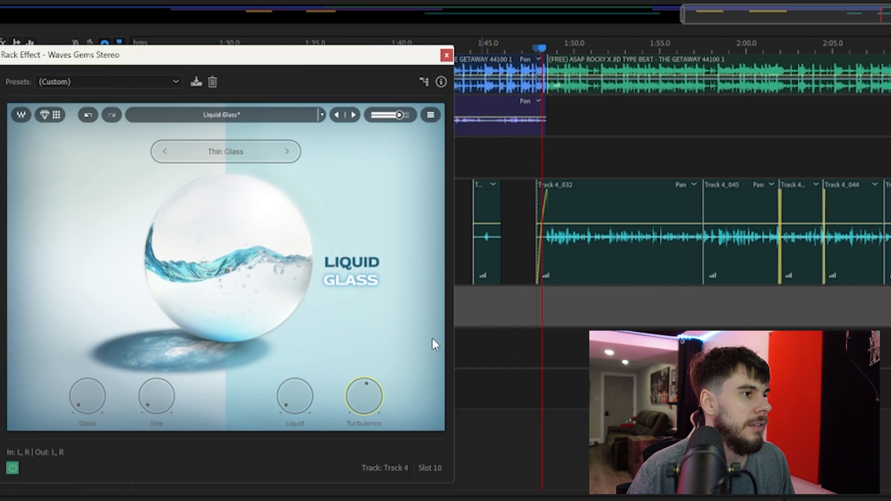
drag(396, 381, 396, 358)
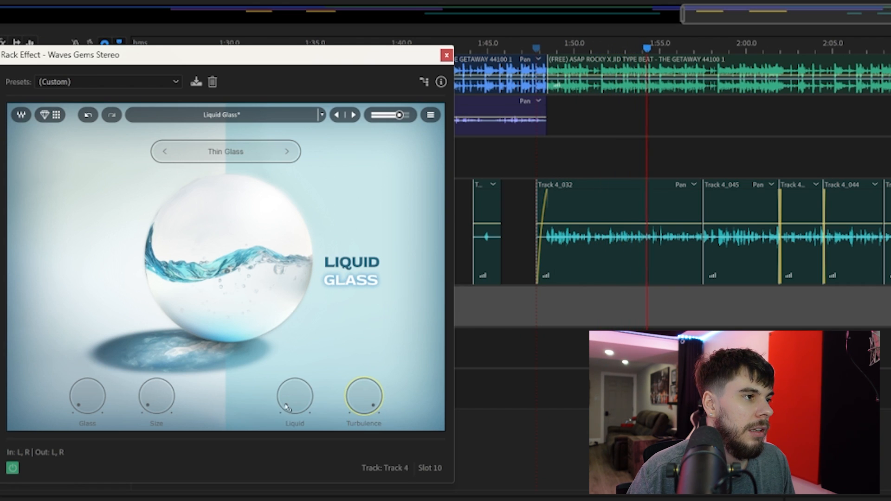
mouse_move(295, 396)
mouse_down()
mouse_move(295, 357)
mouse_move(294, 399)
mouse_up()
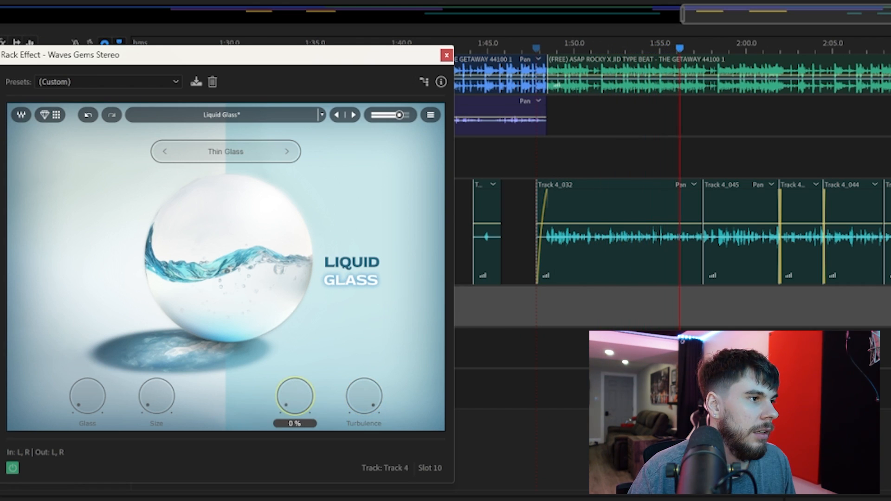
key(space)
drag(360, 394, 359, 441)
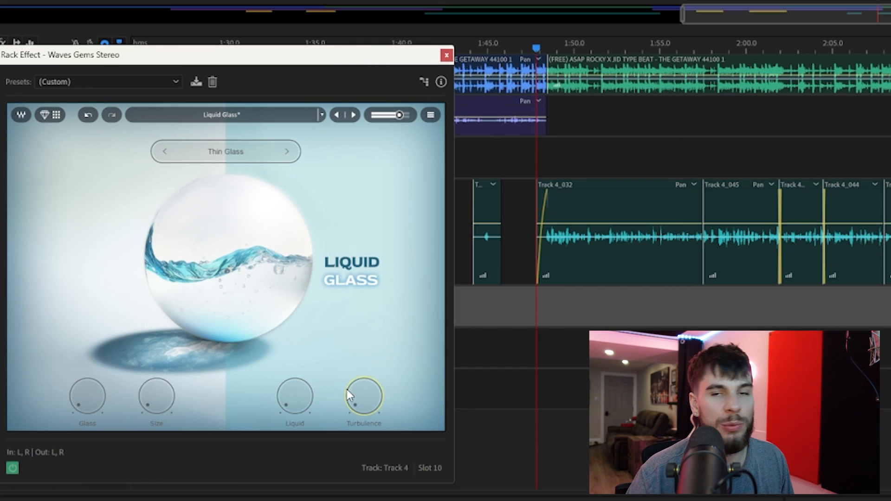
Step: Switch the model to Thick Glass and audition its Size and Glass amounts during playback
click(289, 156)
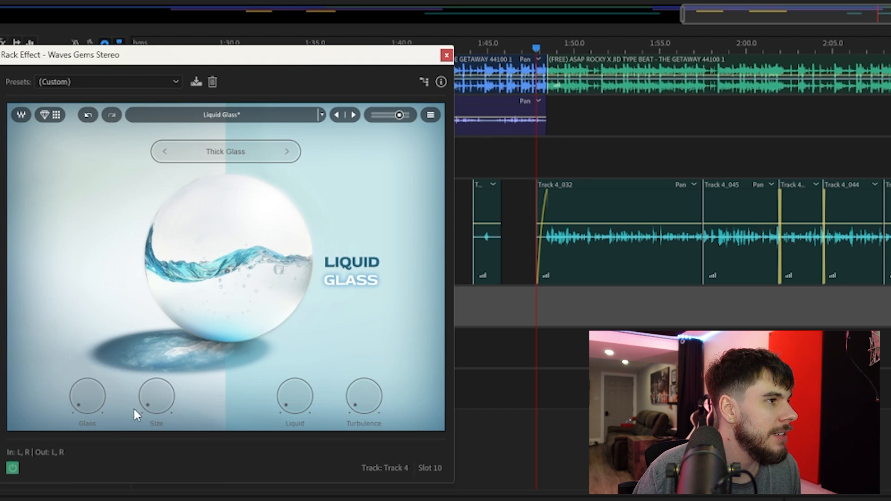
key(space)
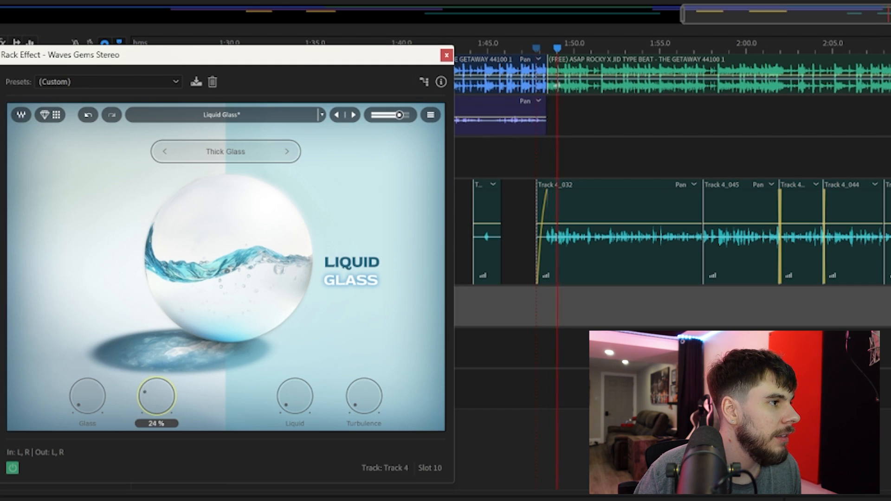
drag(80, 402, 80, 385)
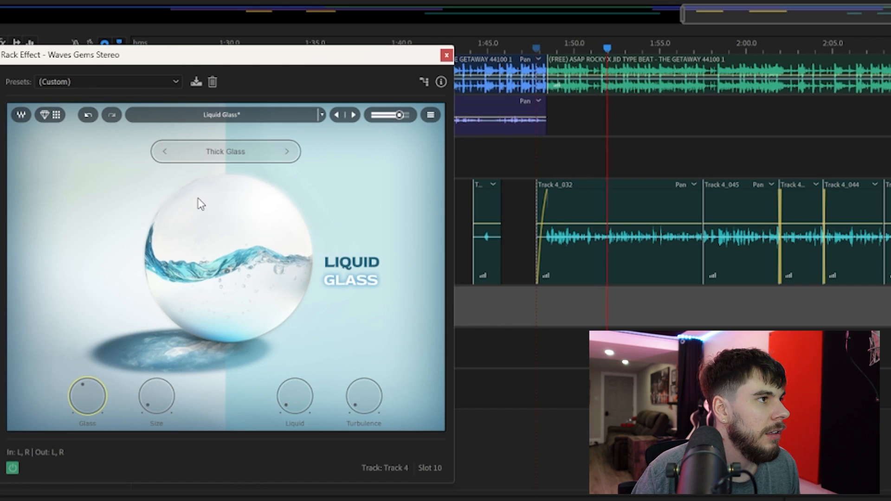
Step: Stop playback, switch the model back to Thin Glass and turn the Glass amount down to minimum
click(287, 153)
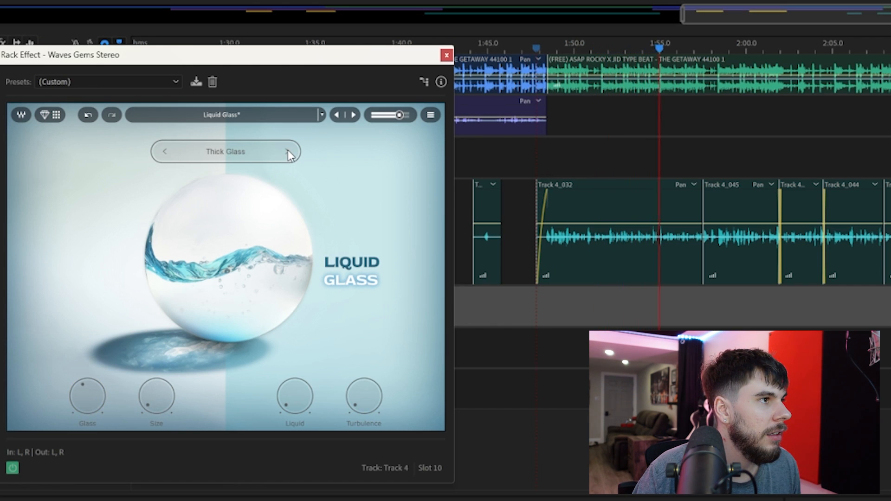
key(space)
drag(93, 410, 80, 378)
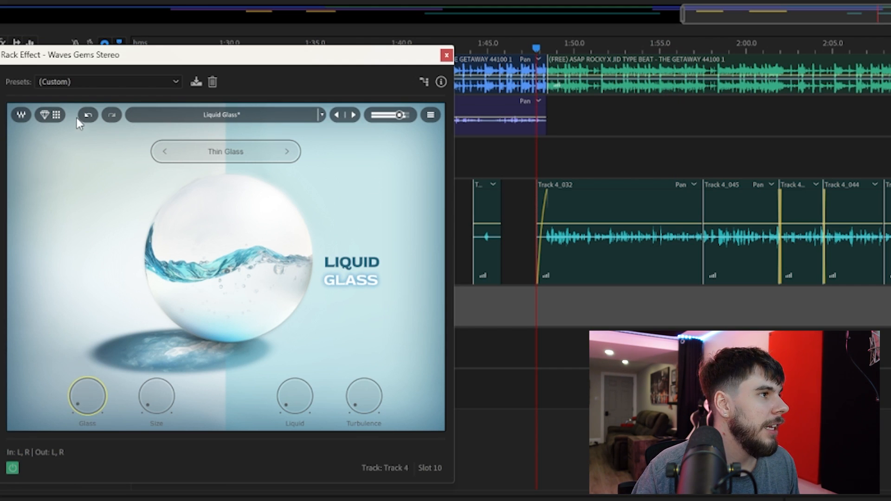
Step: Replace Liquid Glass with Solar Drone and play the vocal through its default settings
click(52, 117)
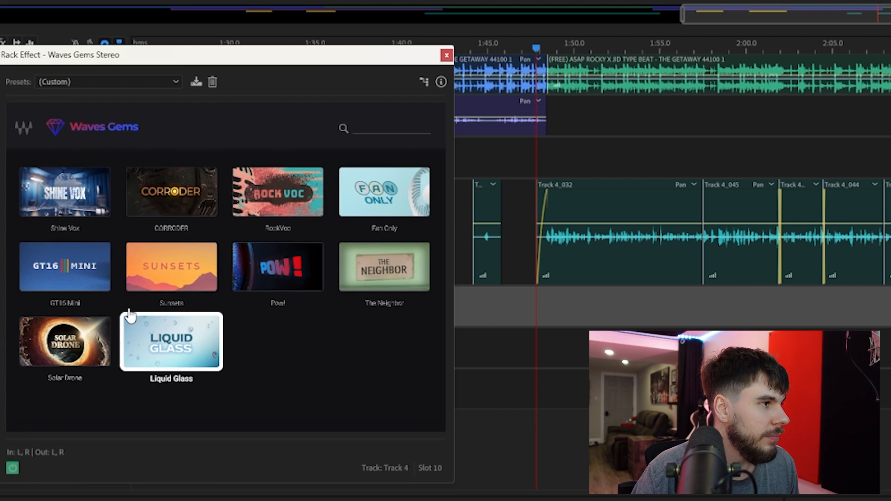
click(71, 355)
key(space)
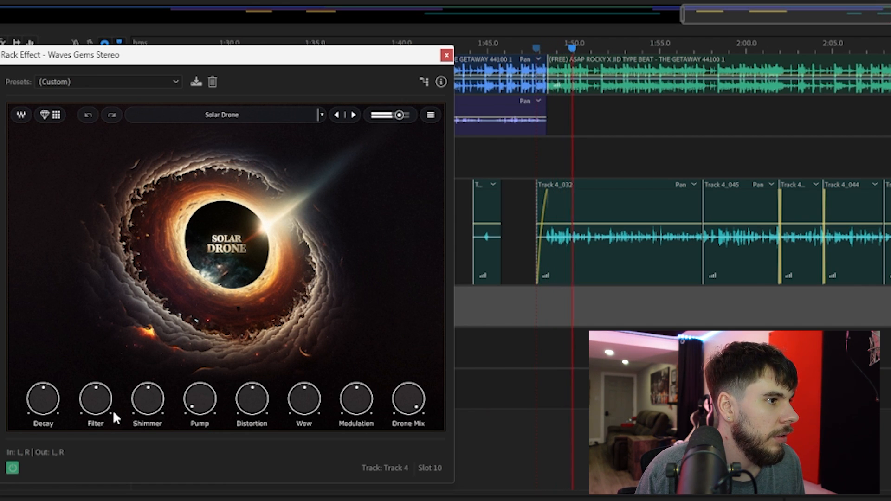
key(space)
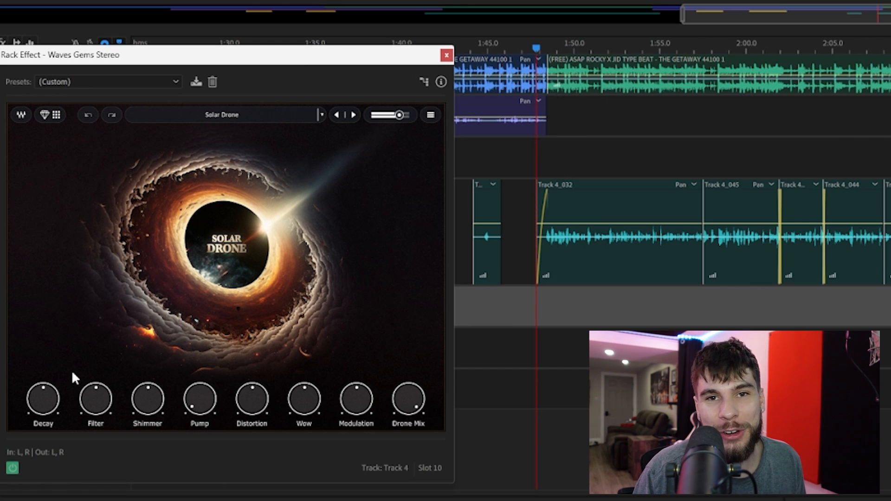
Step: Lower Solar Drone's Filter, Shimmer, Distortion, Wow and Modulation to 0 % while listening to the vocal
key(space)
drag(108, 387, 108, 419)
drag(142, 387, 142, 418)
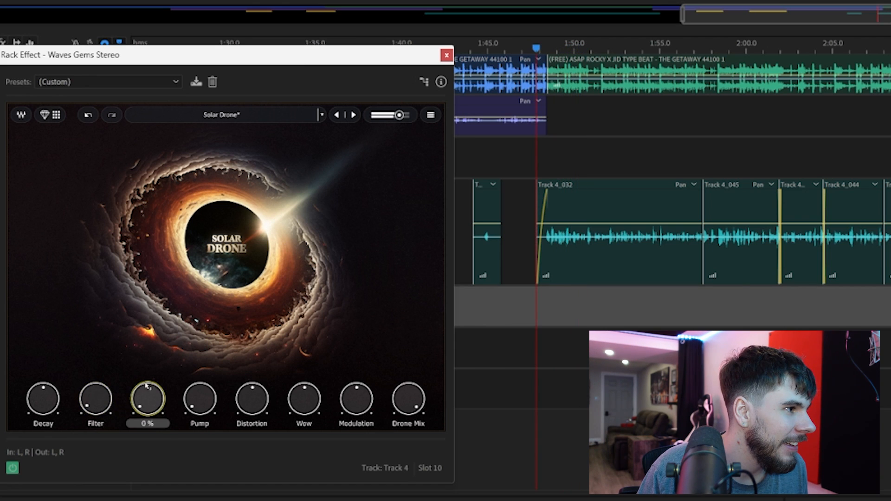
key(space)
drag(252, 390, 253, 419)
drag(301, 381, 301, 419)
drag(358, 410, 358, 432)
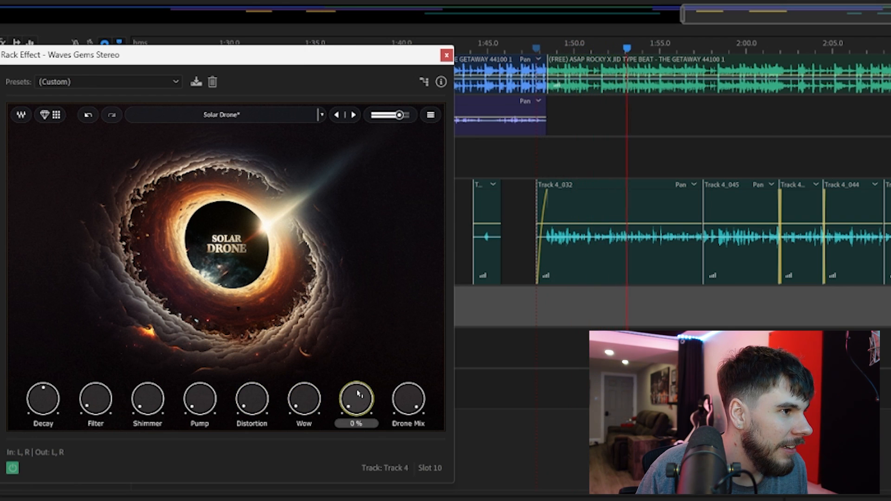
Step: Try Drone Mix at 0 % and 29 %, raise Pump to 100 %, and set Drone Mix to 79 % during playback
drag(408, 400, 409, 423)
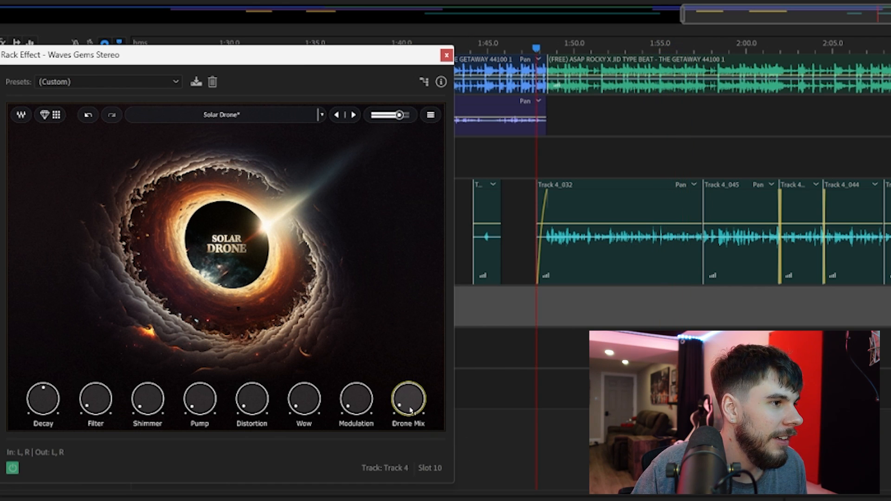
drag(408, 401, 408, 396)
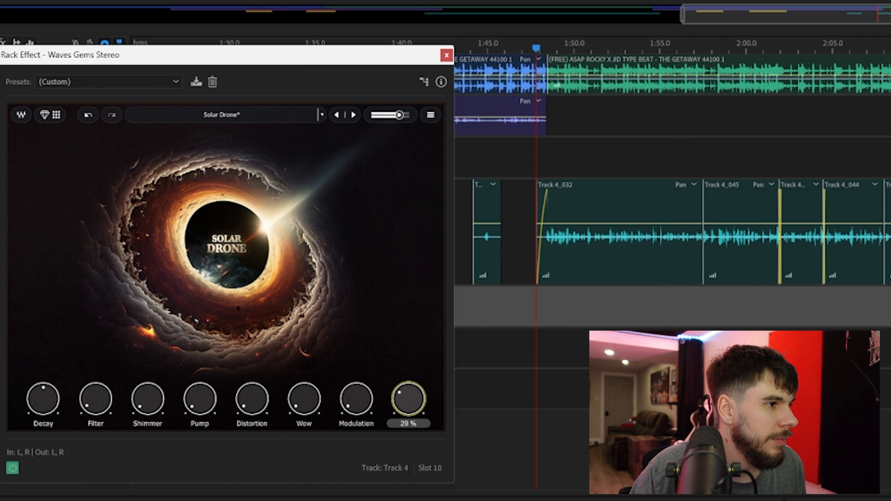
drag(200, 399, 199, 370)
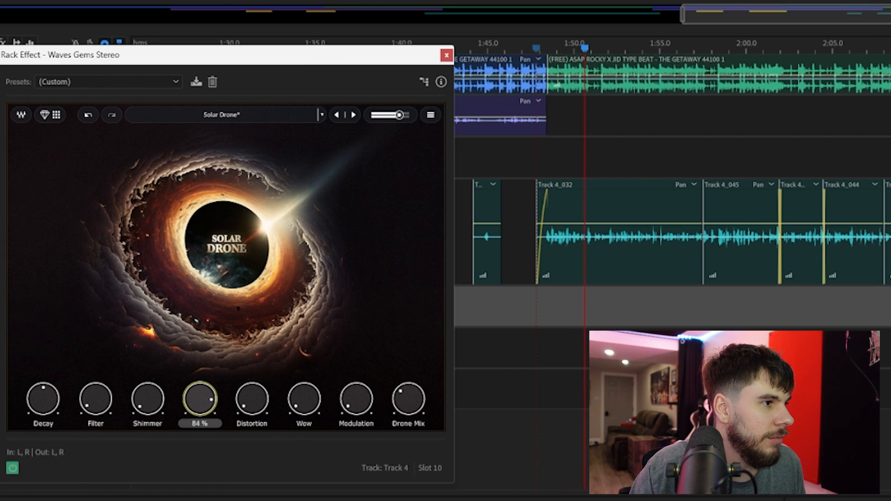
drag(190, 403, 190, 392)
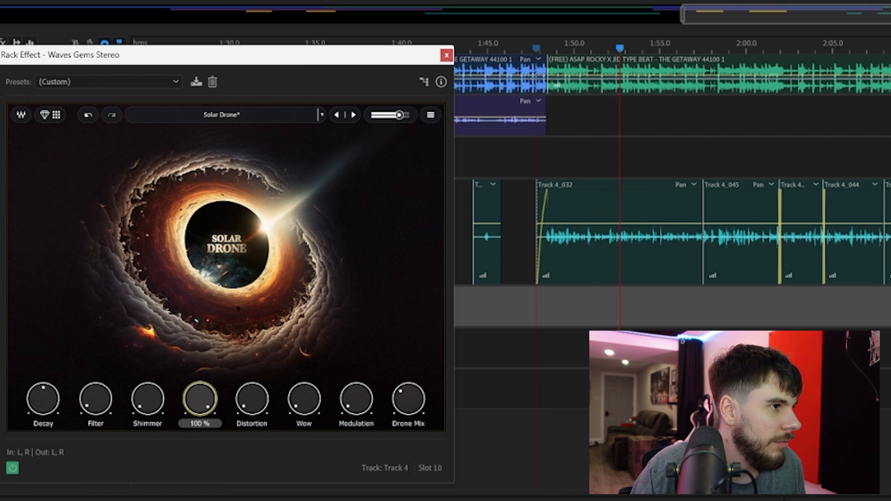
drag(407, 399, 408, 391)
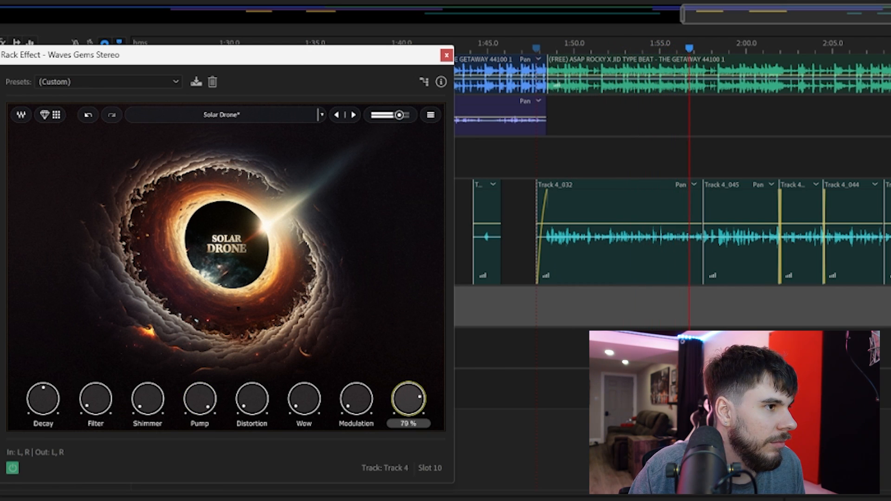
Step: Raise Solar Drone's Shimmer, Pump, Distortion, Wow and Drone Mix to maximum and increase Modulation while auditioning the vocal
drag(186, 400, 204, 439)
key(space)
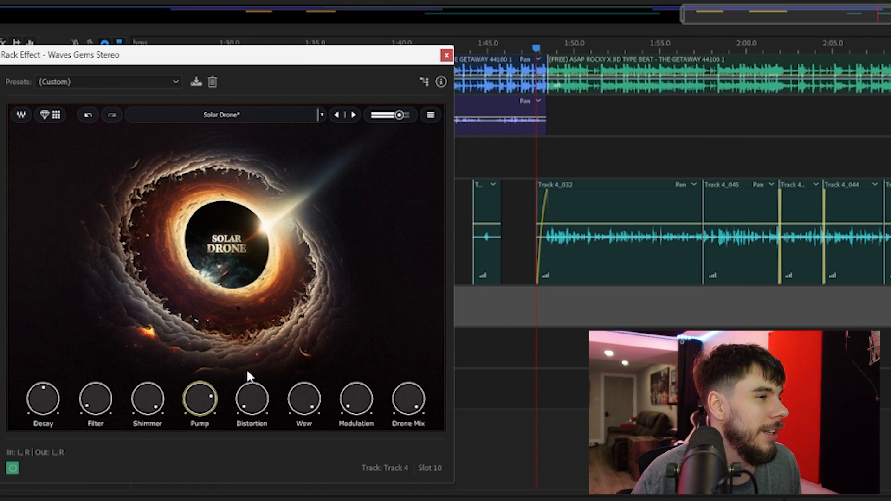
drag(404, 405, 404, 399)
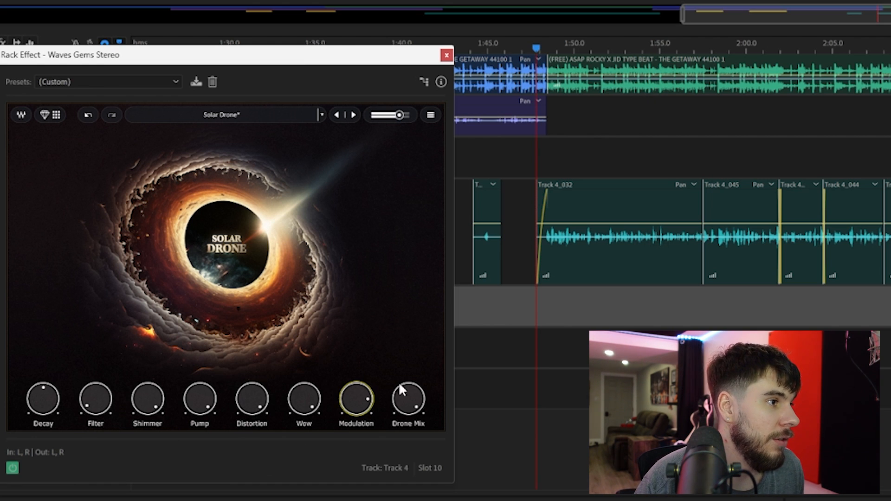
click(412, 396)
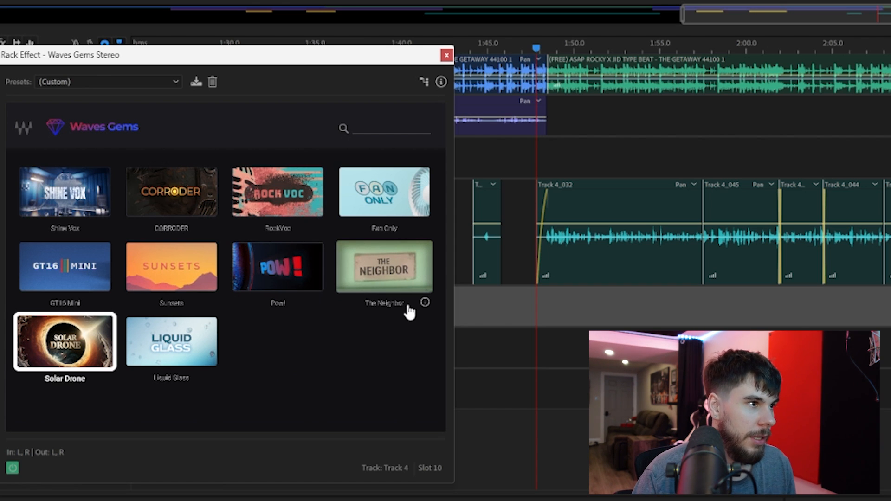
Step: Open Shine Vox on the vocal track and play the vocal with Polish turned down to minimum
click(68, 209)
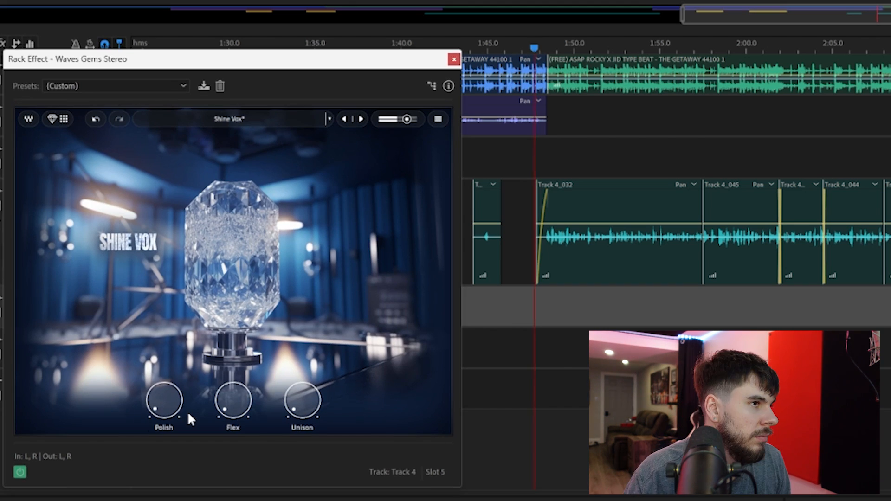
key(space)
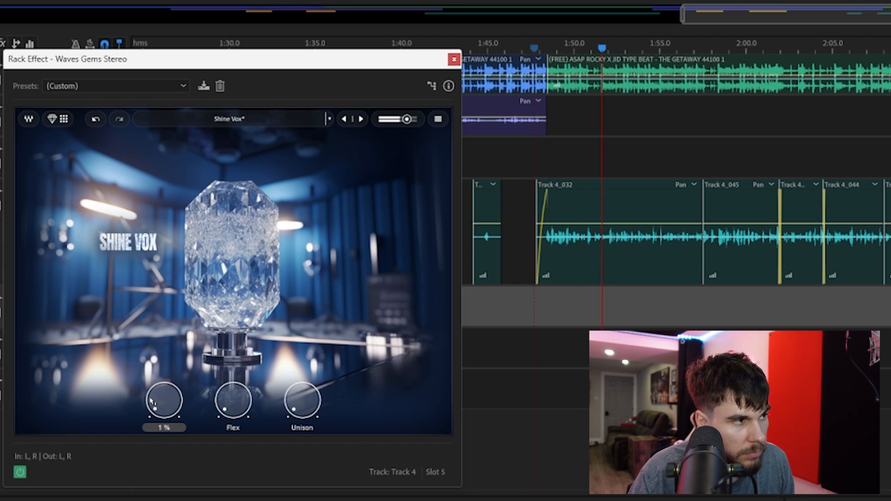
key(space)
drag(151, 402, 168, 436)
key(space)
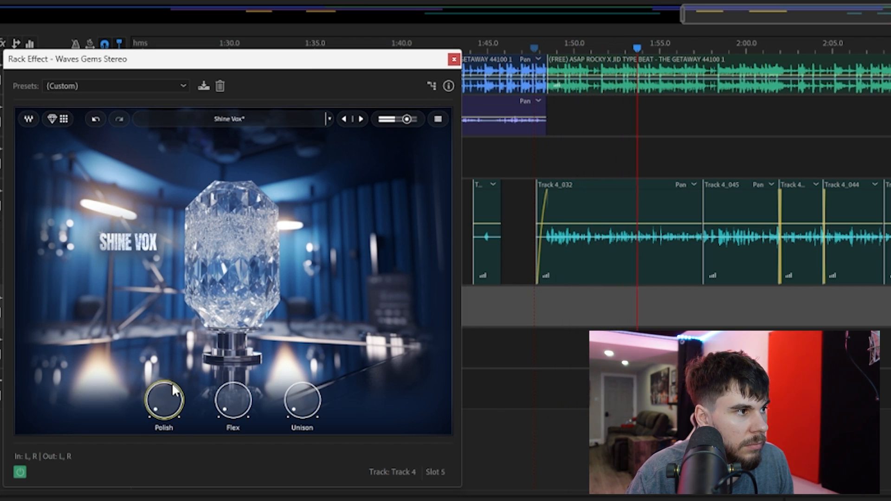
Step: Audition Polish at 100 %, return it to 0 %, and raise Flex to maximum while the vocal plays
drag(175, 391, 176, 346)
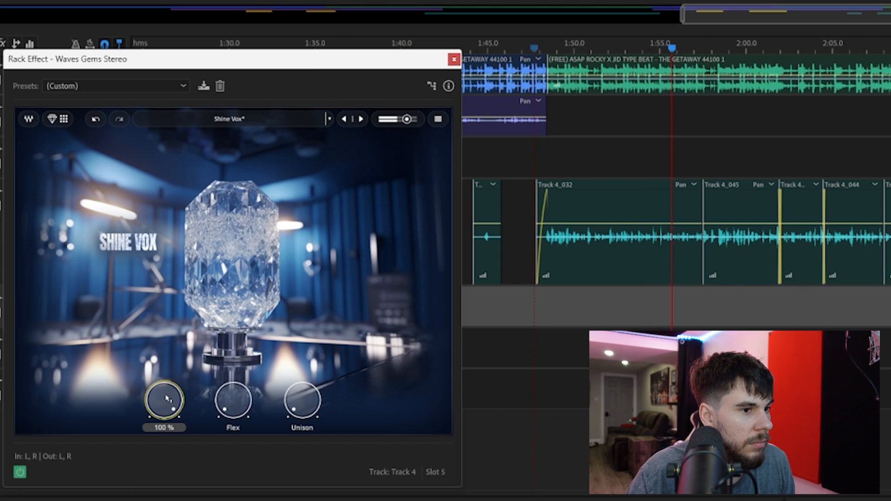
drag(166, 394, 165, 441)
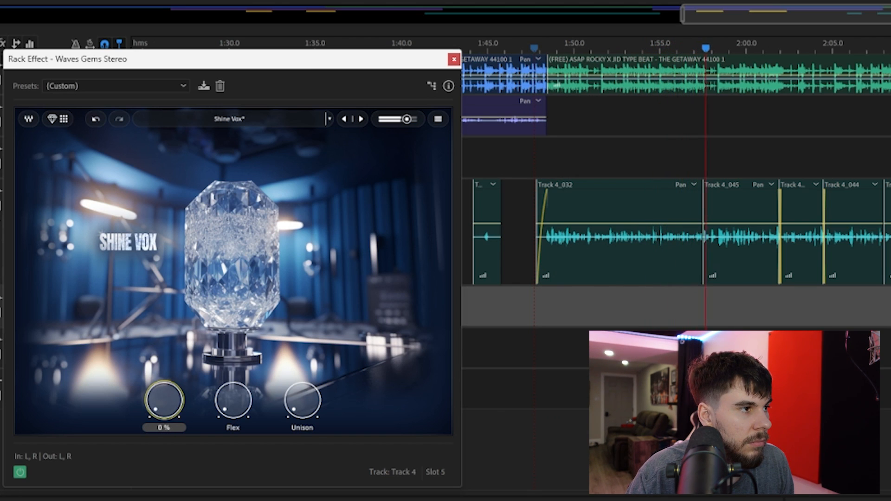
drag(243, 403, 243, 357)
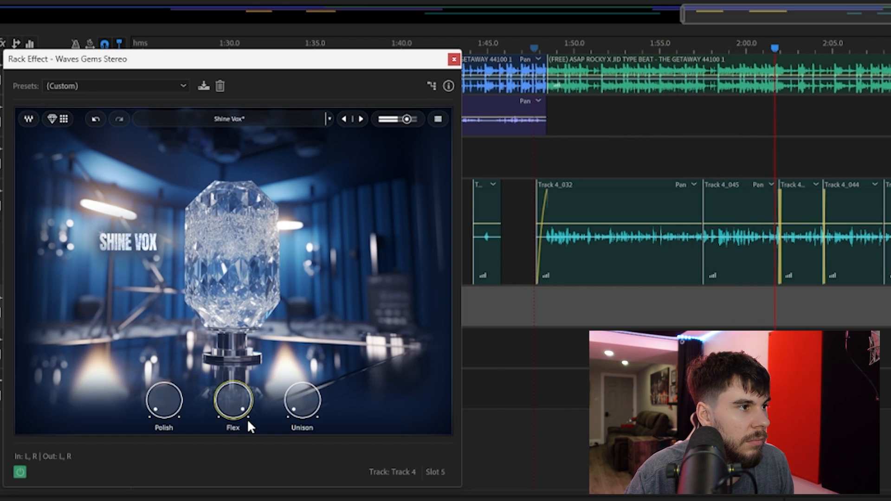
Step: Set Shine Vox's Flex to 38 % and Polish to 33 %, and restart the vocal playback from the clip's beginning
drag(244, 427, 245, 436)
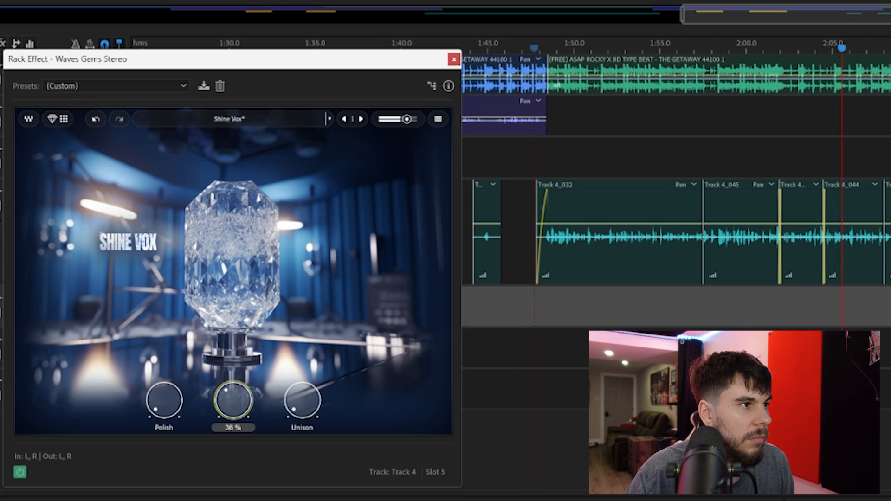
drag(159, 404, 159, 396)
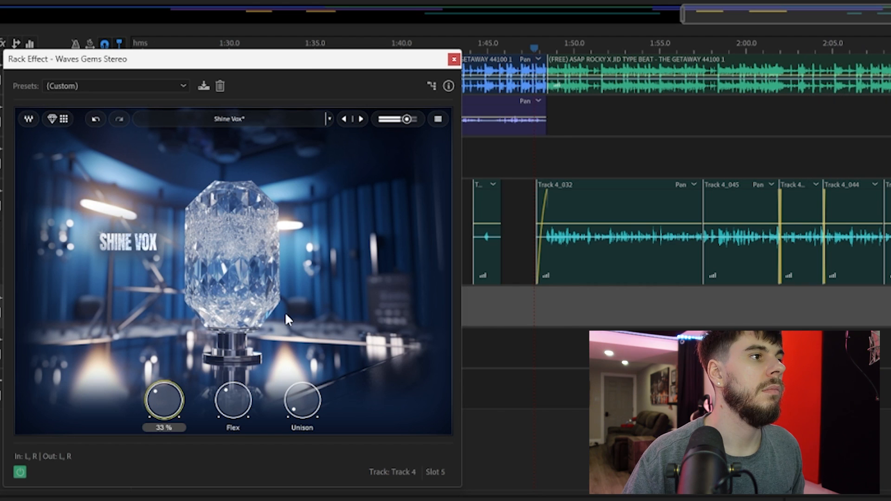
key(space)
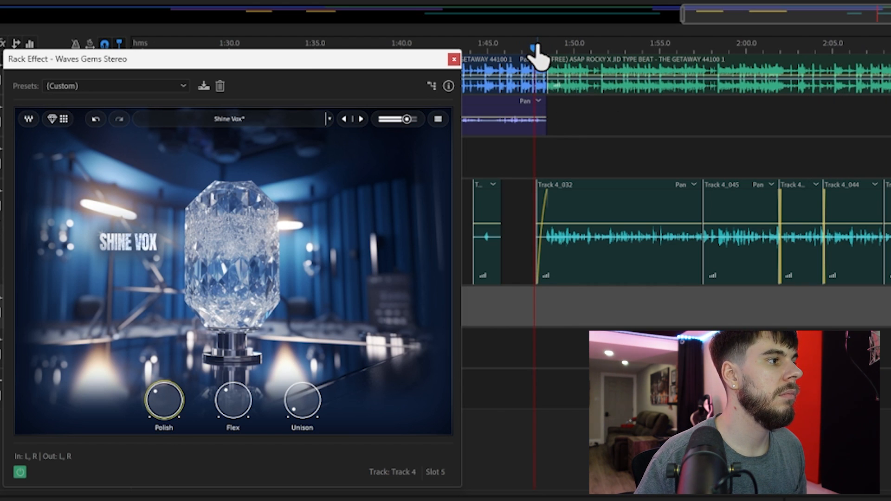
key(space)
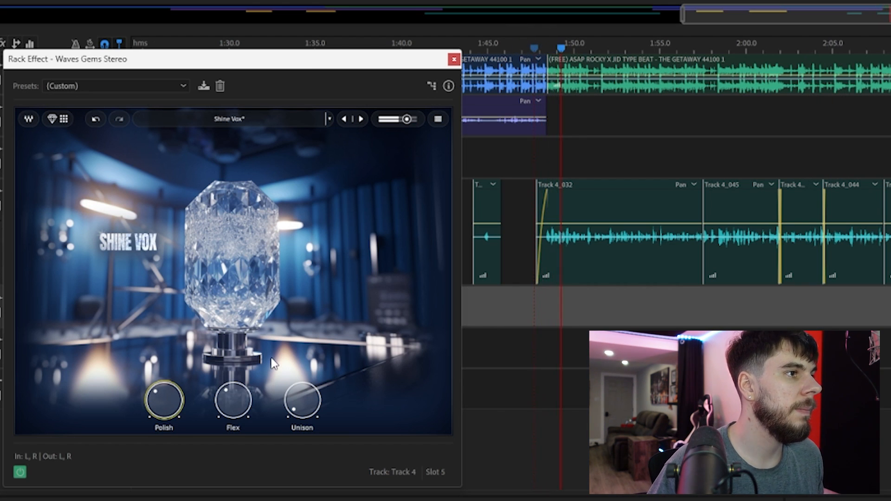
Step: Audition Polish at maximum, lower it to 3 %, and turn Flex down to minimum while the vocal plays
drag(164, 400, 164, 364)
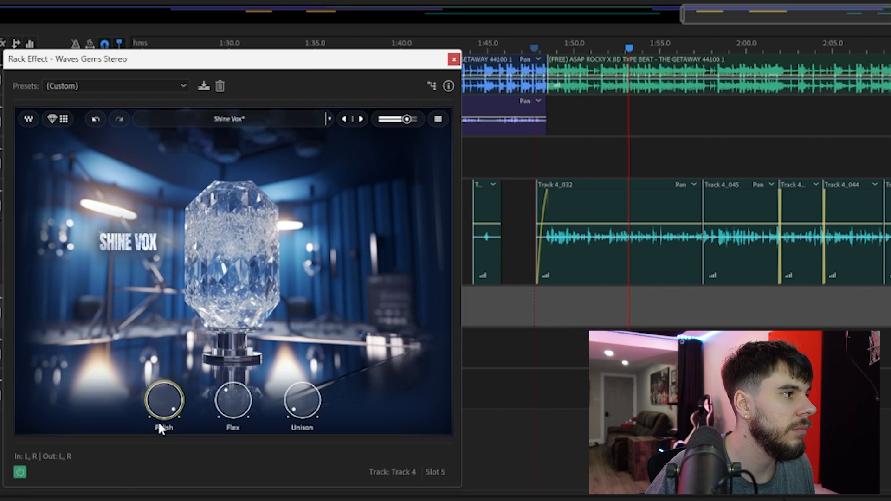
drag(160, 428, 160, 453)
drag(165, 404, 166, 400)
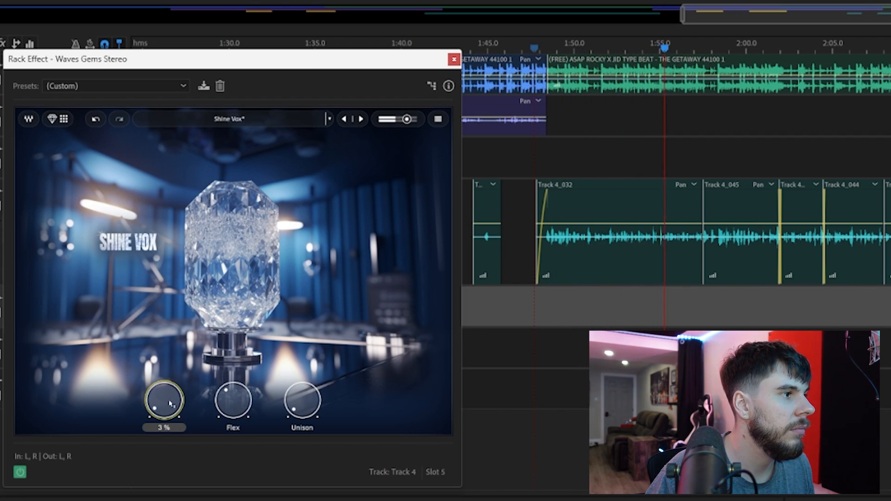
mouse_move(235, 404)
mouse_down()
mouse_move(235, 381)
mouse_move(236, 424)
mouse_move(232, 400)
mouse_up()
Step: Raise Unison to 100 %, Polish to 68 % and Flex to 92 % while auditioning the vocal
drag(302, 399, 302, 376)
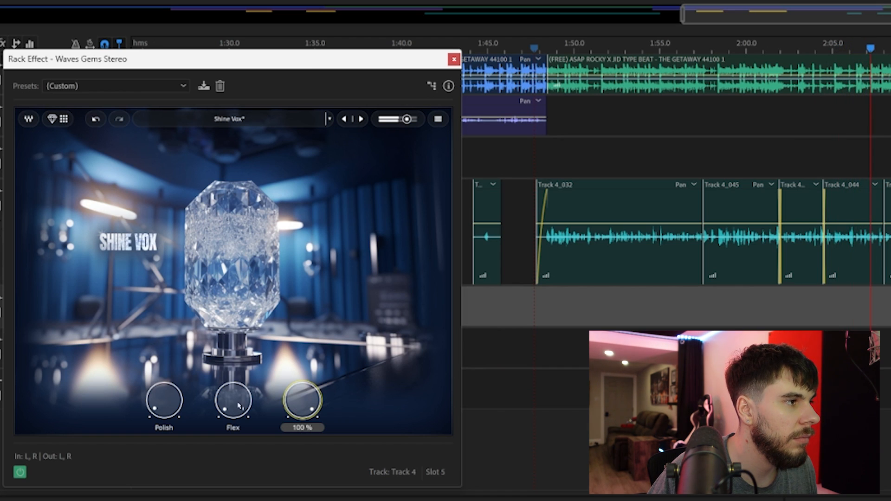
drag(164, 400, 164, 385)
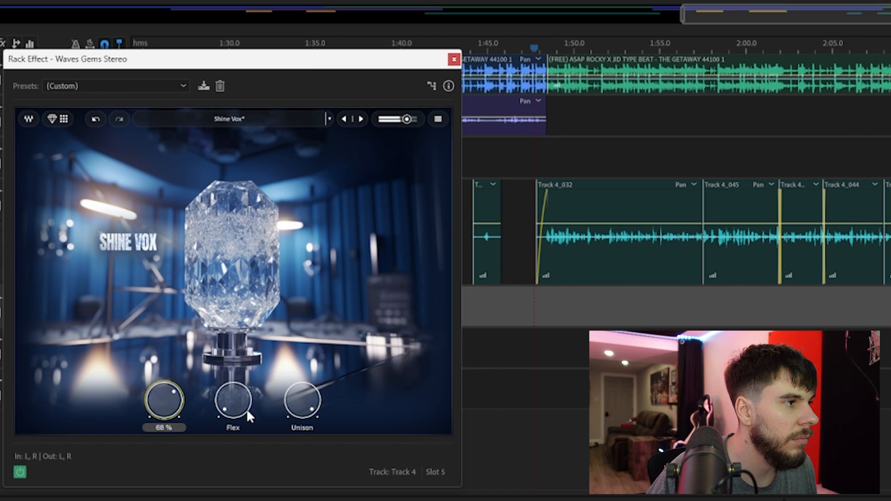
drag(234, 408, 234, 394)
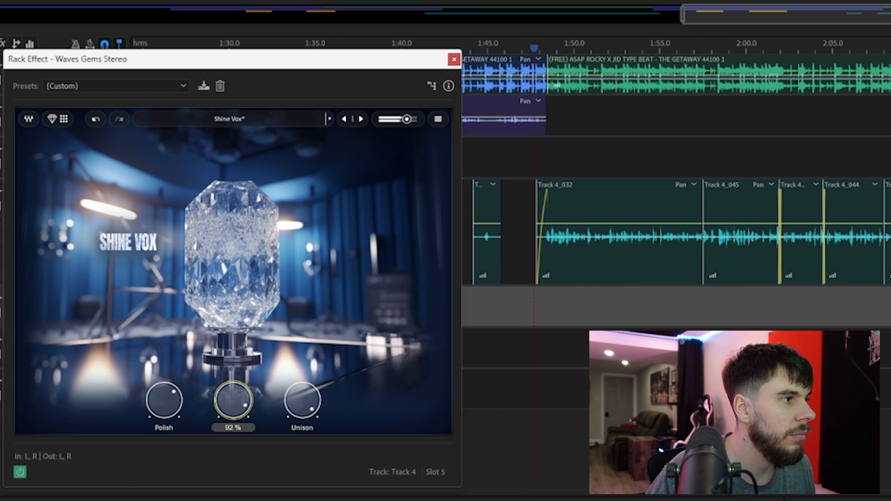
Step: Load the Just Flexin factory preset, play the vocal with it, set Flex to 48 %, and stop playback
click(329, 119)
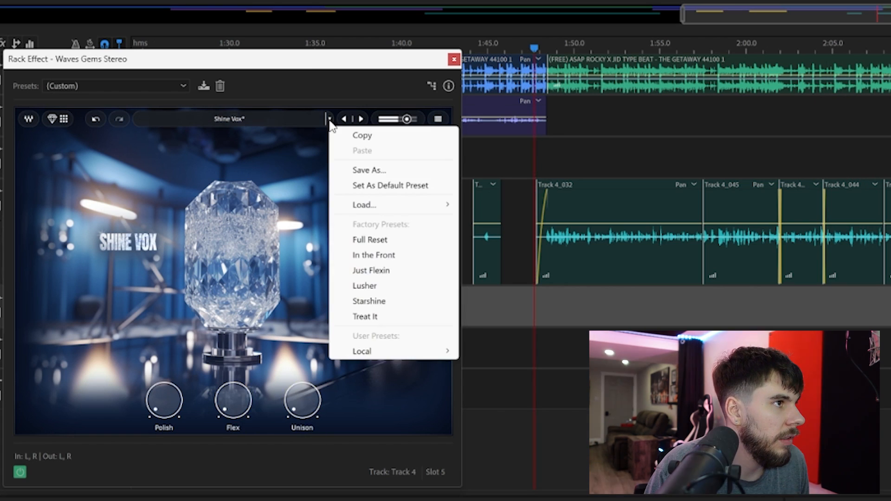
click(371, 271)
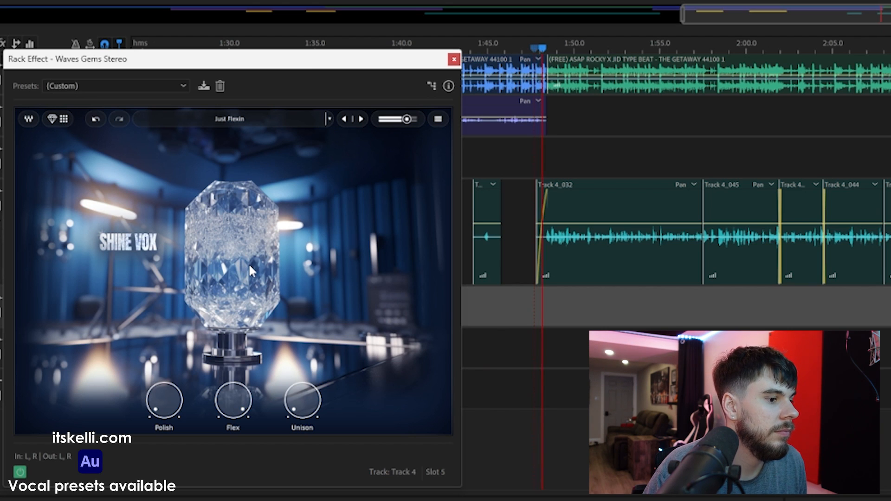
key(space)
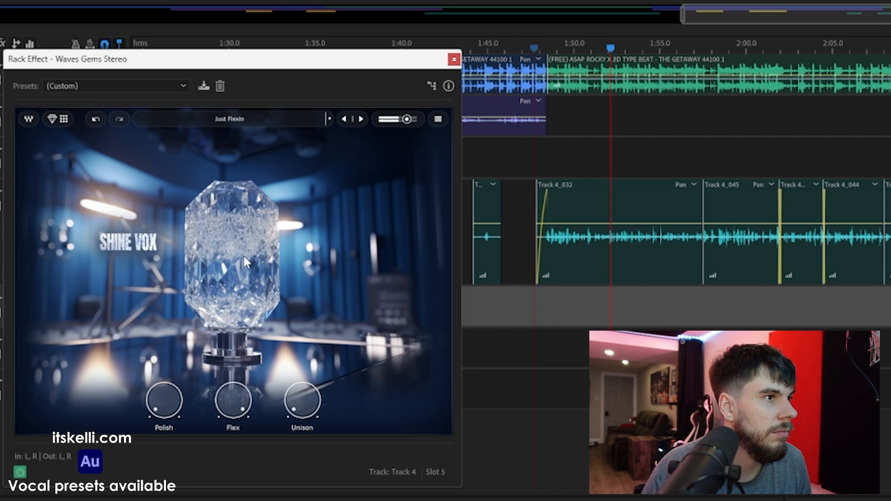
mouse_move(234, 394)
mouse_down()
mouse_move(234, 423)
mouse_move(228, 398)
mouse_up()
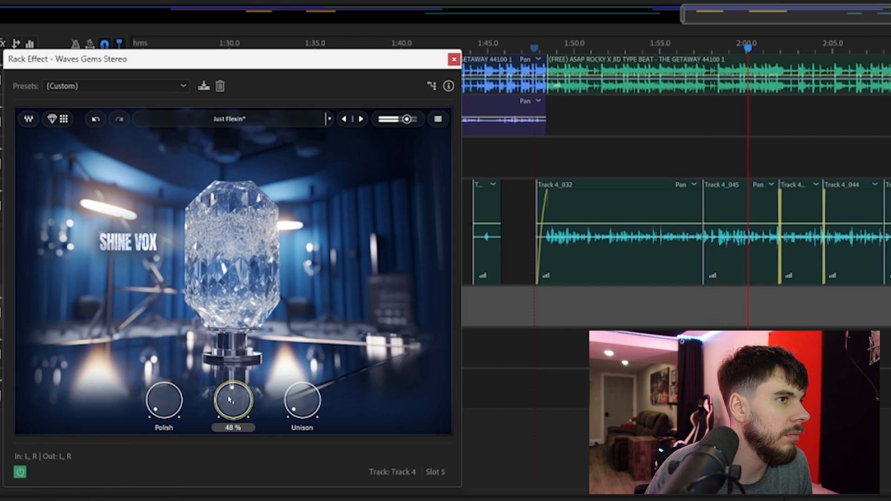
key(space)
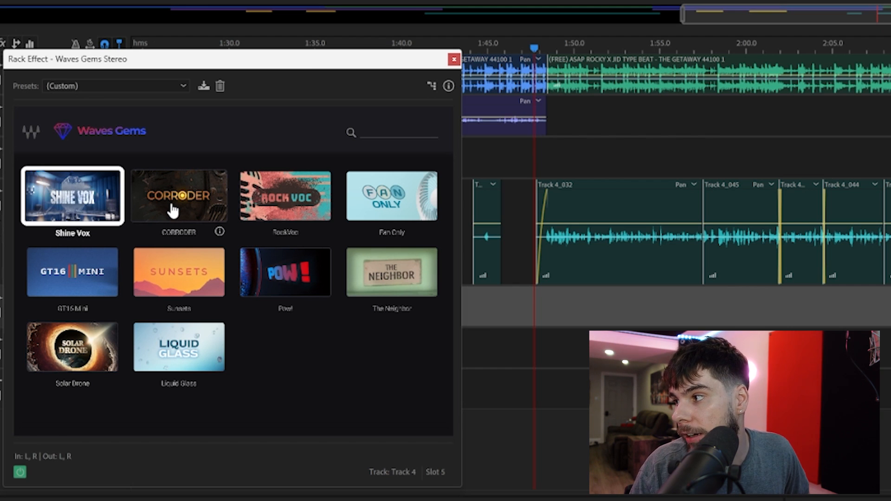
Step: Open Corroder on the vocal track and audition Induction at 35 % and Corrosion at 100 %, returning both to 0 %
click(173, 210)
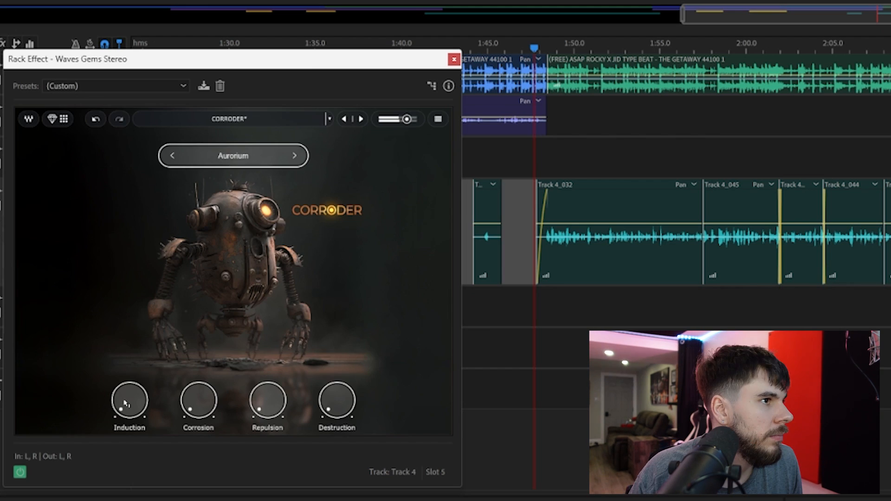
mouse_move(126, 405)
mouse_down()
mouse_move(127, 363)
mouse_move(126, 390)
mouse_up()
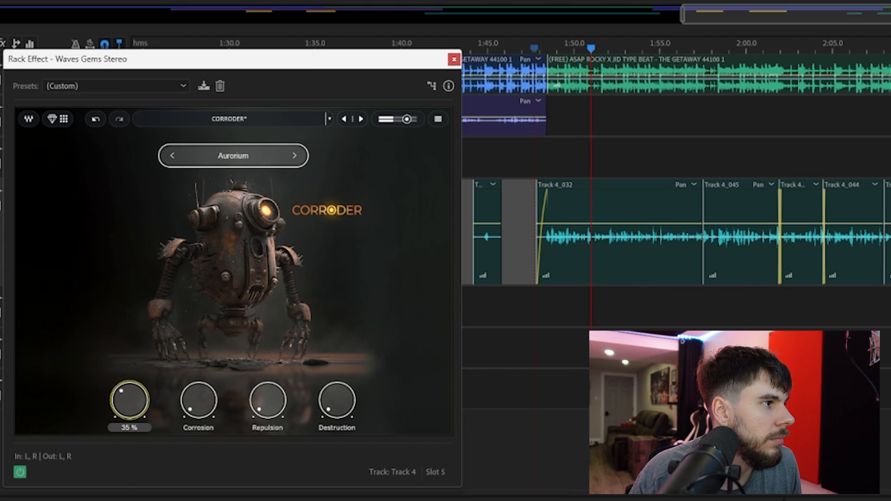
drag(199, 400, 199, 363)
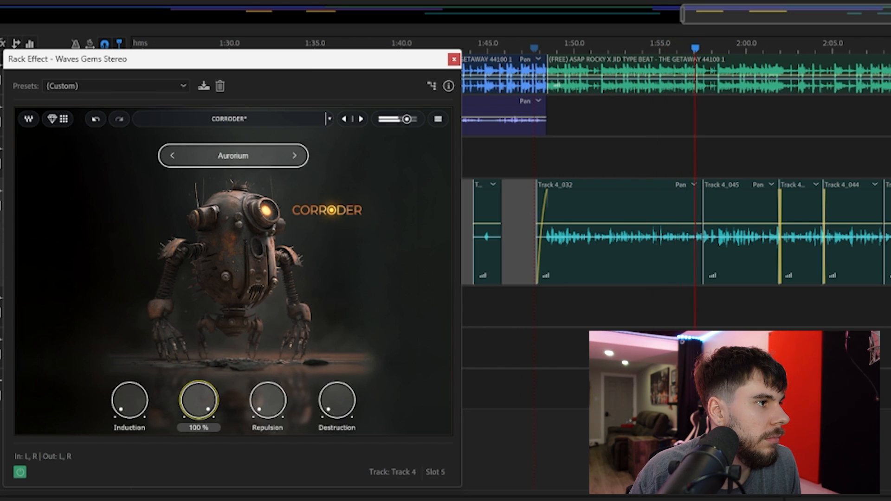
drag(202, 389, 202, 395)
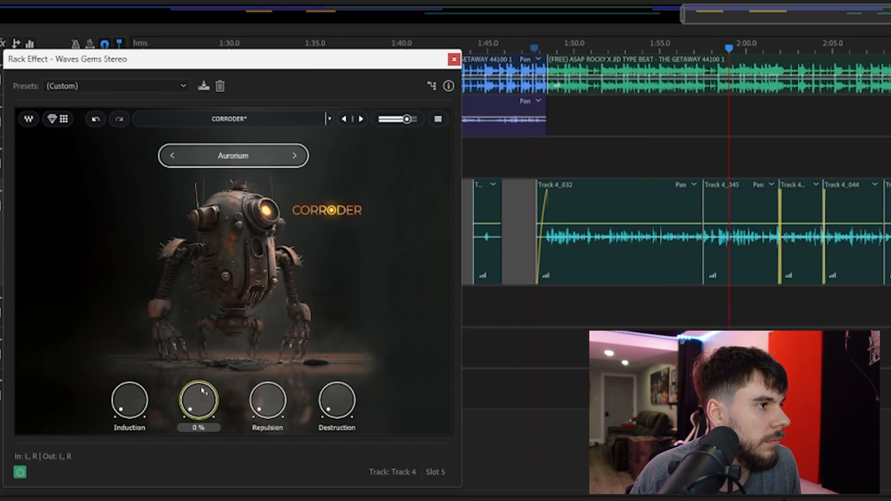
Step: Audition Repulsion at 66 %, return it to minimum, and raise Destruction to 36 % and up to about halfway during playback
mouse_move(258, 406)
mouse_down()
mouse_move(268, 388)
mouse_move(267, 397)
mouse_up()
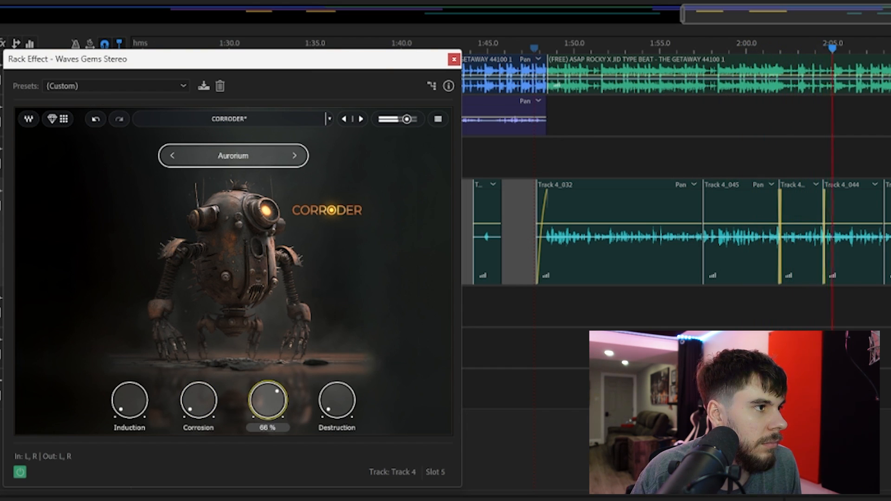
drag(268, 385, 267, 422)
click(344, 410)
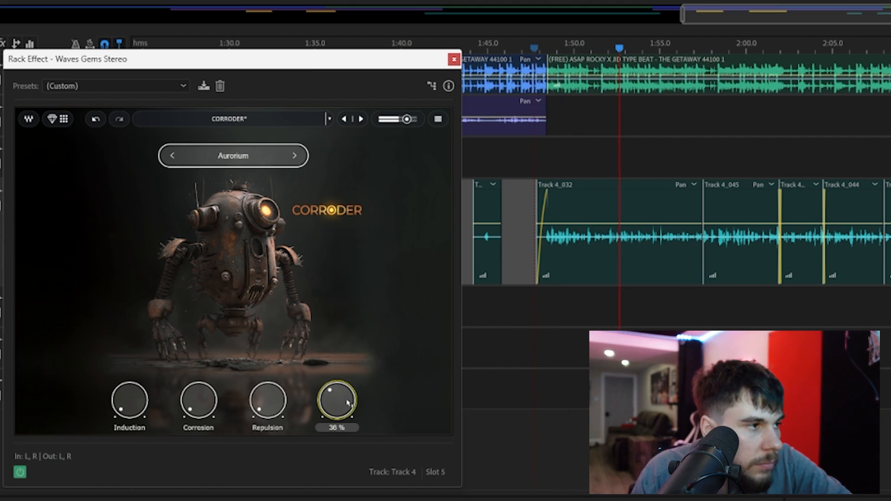
drag(347, 401, 347, 385)
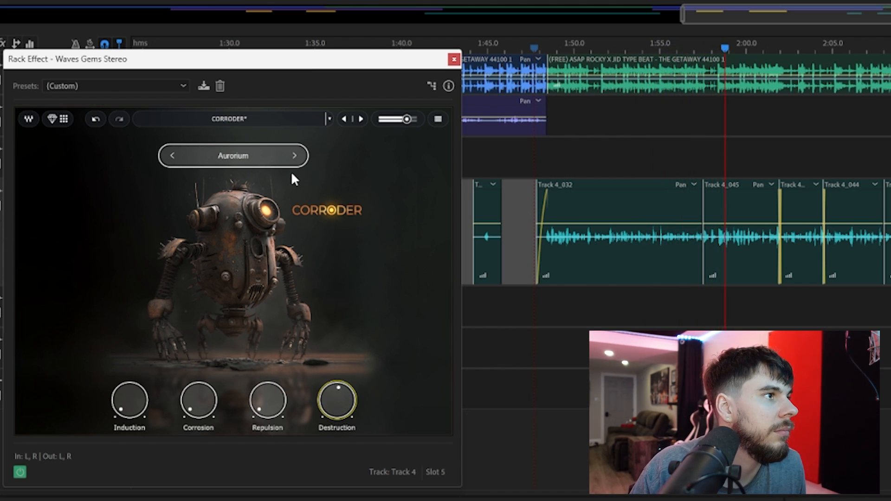
Step: Raise Destruction to maximum in Neonpolis mode, and cycle through Xonite and Aurorium back to Neonpolis during playback
click(297, 157)
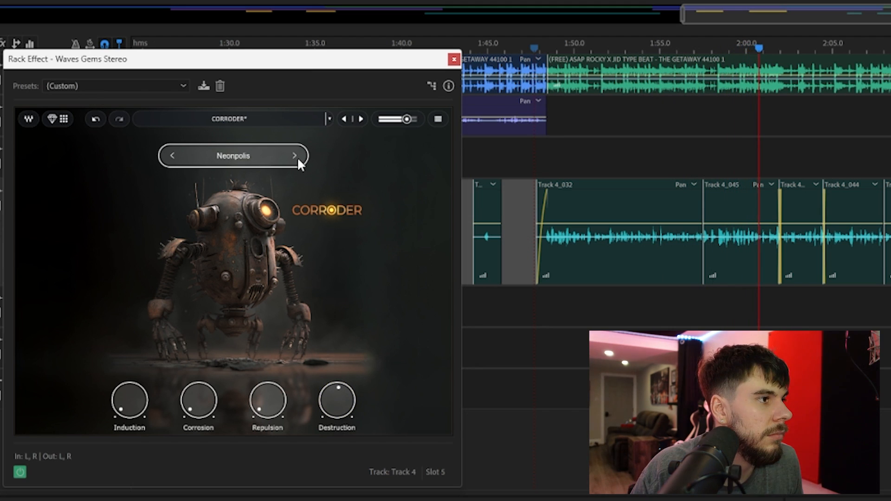
drag(340, 388, 340, 357)
click(293, 158)
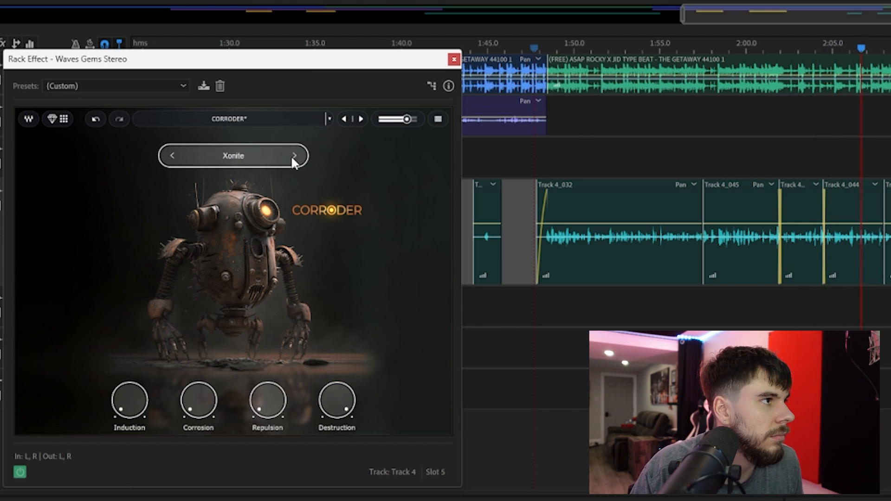
click(293, 158)
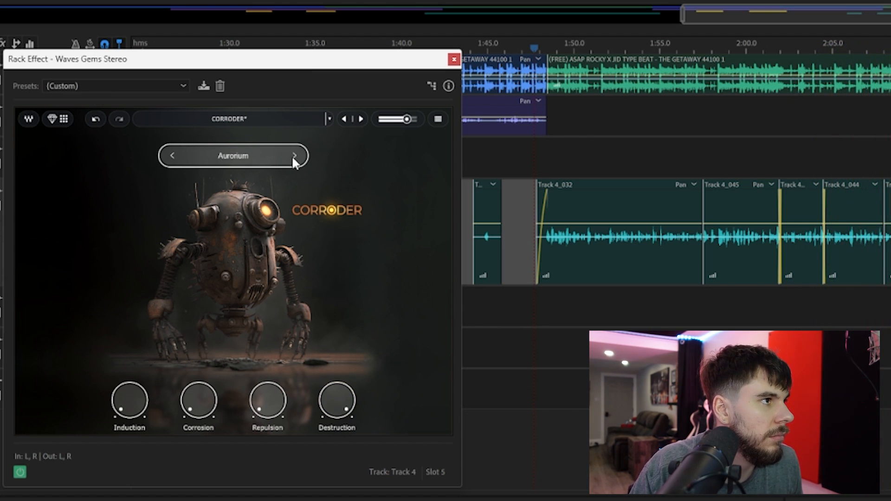
click(292, 158)
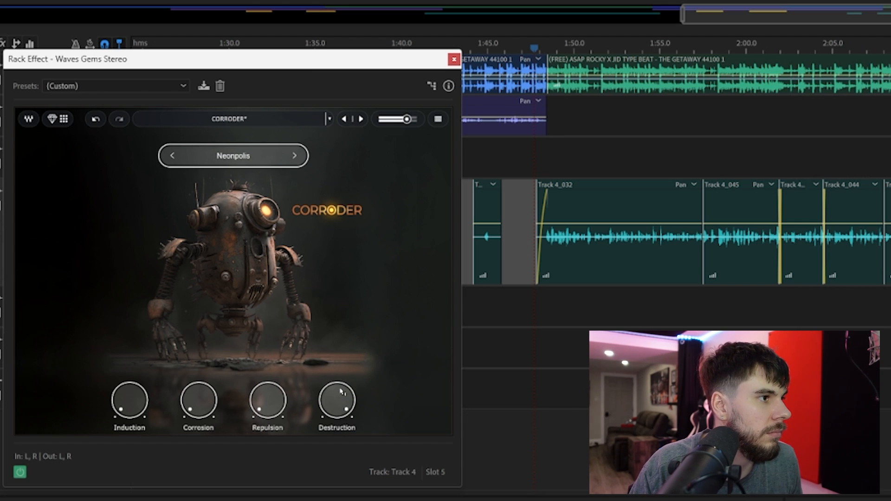
Step: Lower Destruction in Neonpolis mode, and audition Repulsion at 32 % before returning it to minimum while the vocal plays
drag(337, 401, 337, 411)
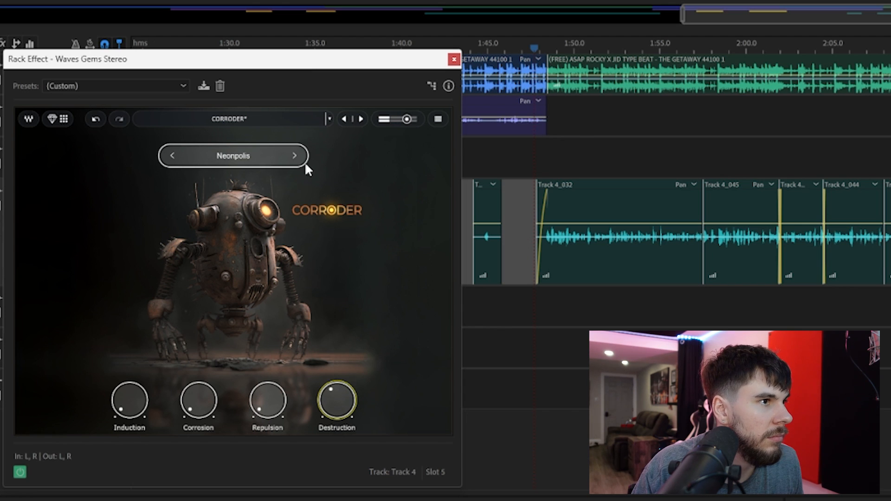
key(space)
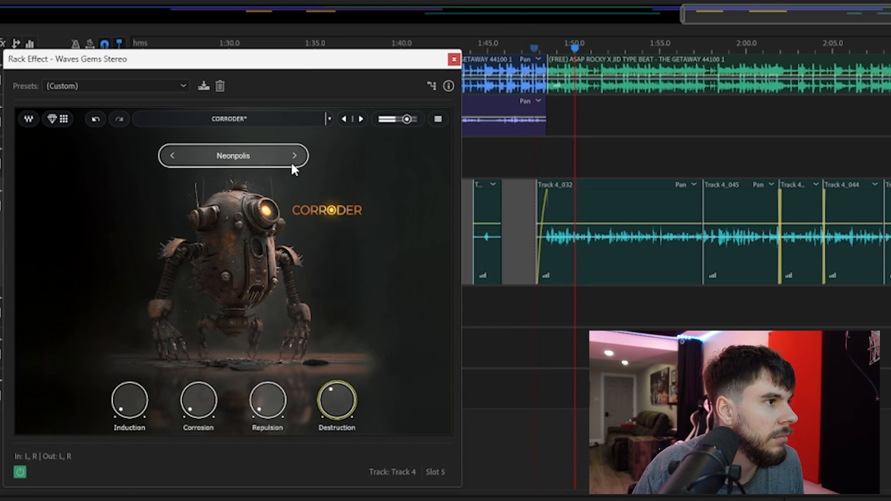
drag(337, 405, 337, 405)
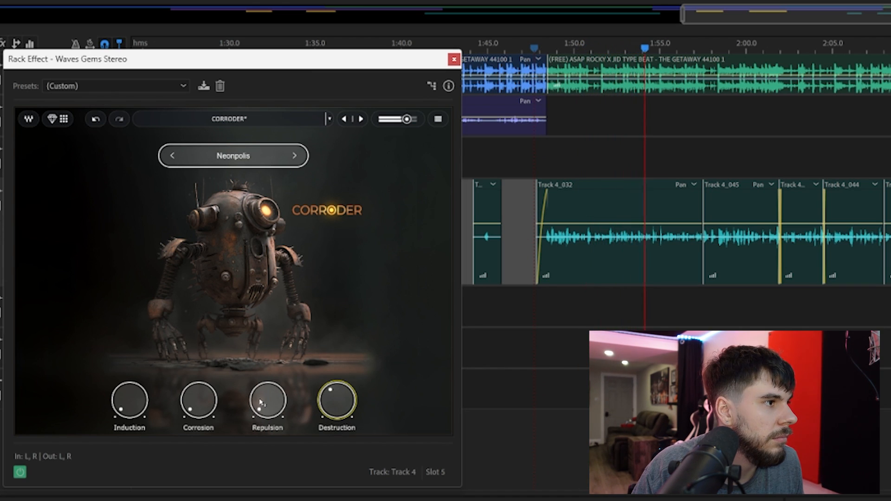
drag(268, 400, 268, 399)
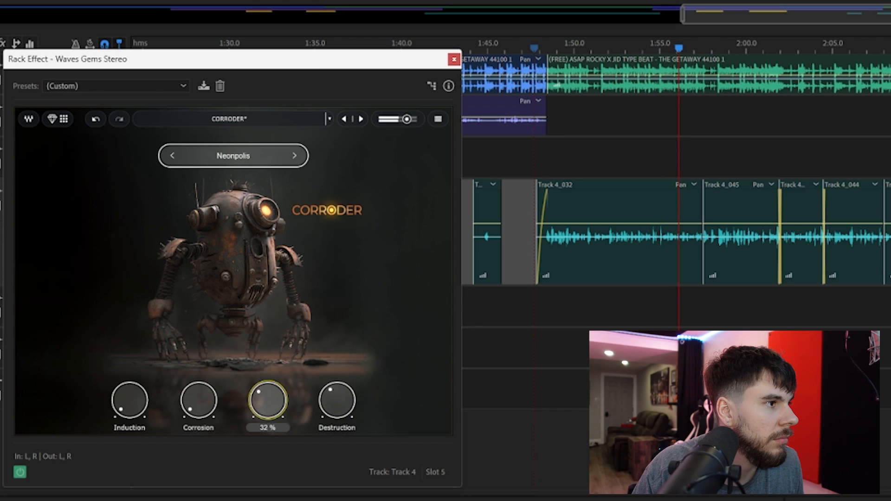
drag(261, 406, 262, 413)
click(334, 397)
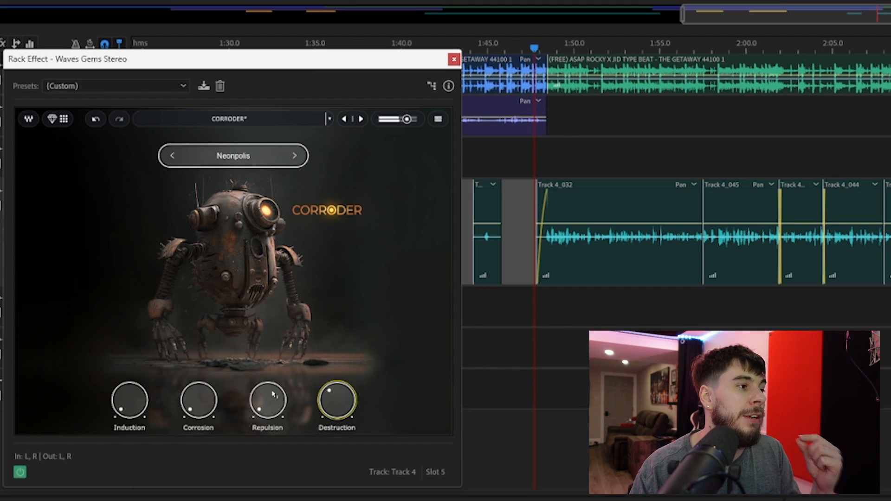
Step: Open RockVoc on the vocal track, play the vocal, turn Delay down to minimum and raise it partway
mouse_move(264, 393)
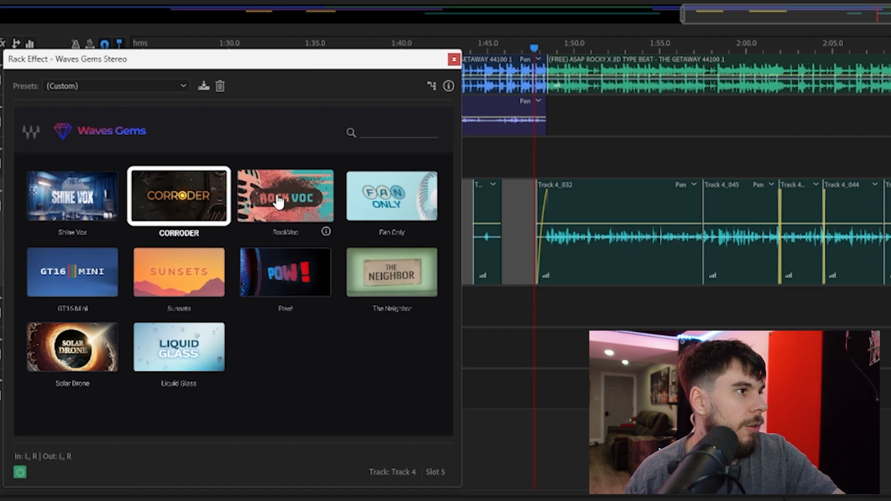
click(271, 198)
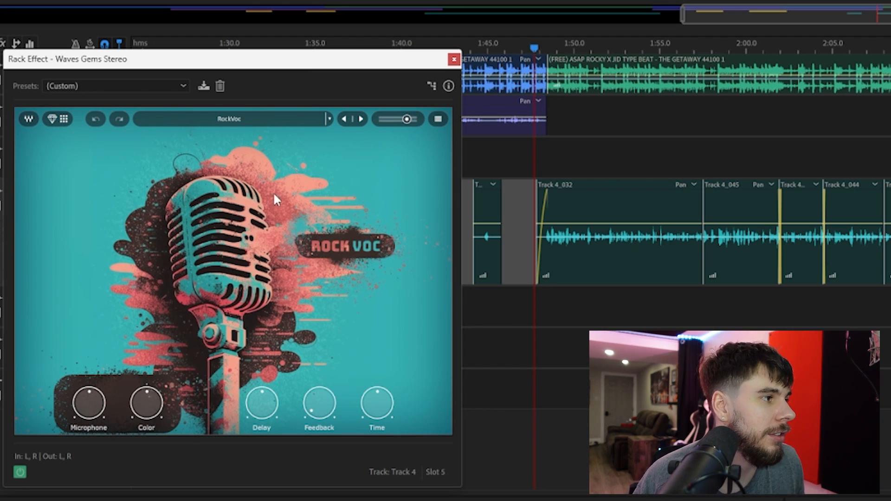
key(space)
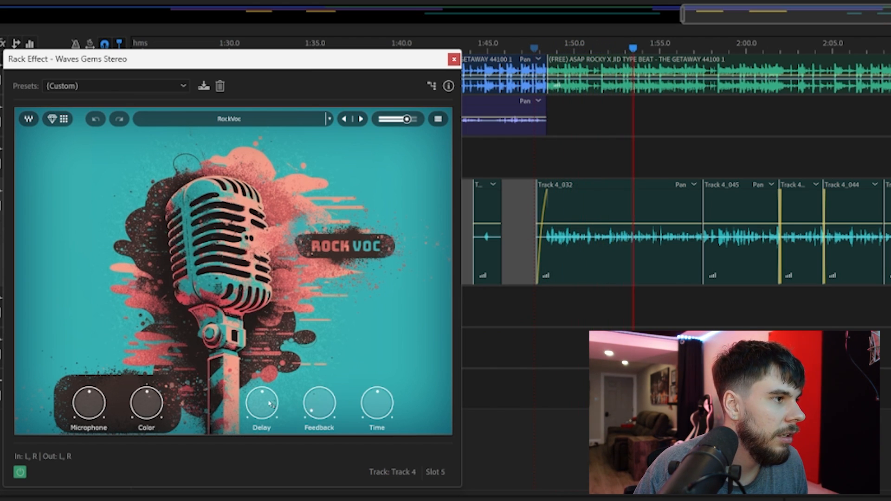
mouse_move(250, 398)
mouse_down()
mouse_move(250, 432)
mouse_move(249, 399)
mouse_up()
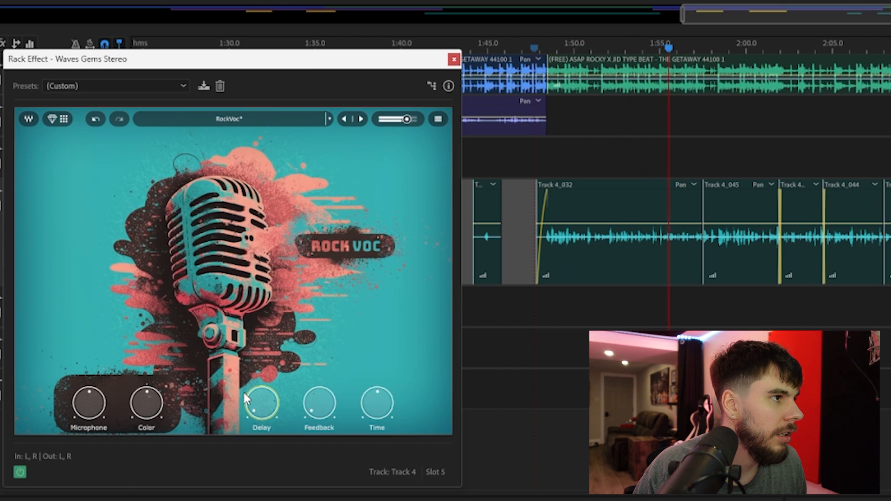
mouse_move(256, 410)
mouse_down()
mouse_move(262, 402)
mouse_move(262, 416)
mouse_up()
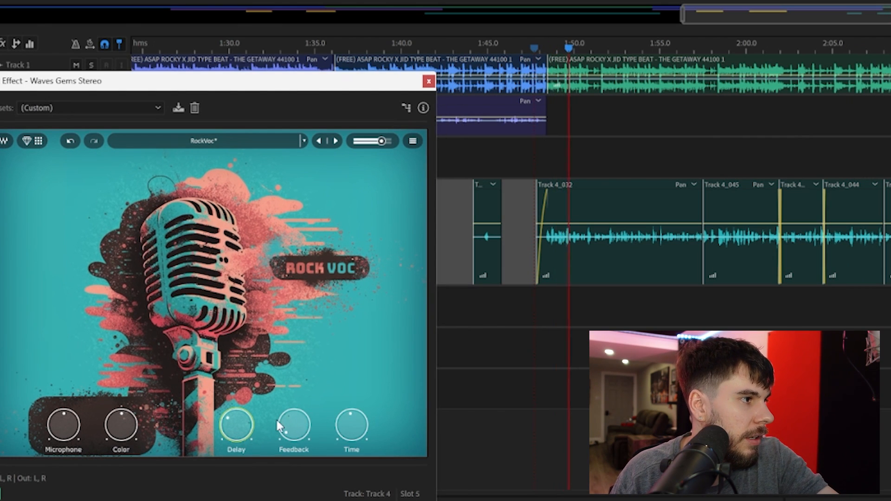
Step: Raise RockVoc's Delay to maximum, Feedback to 100 % and Time partway while the vocal plays
drag(236, 425, 236, 388)
drag(301, 439, 301, 411)
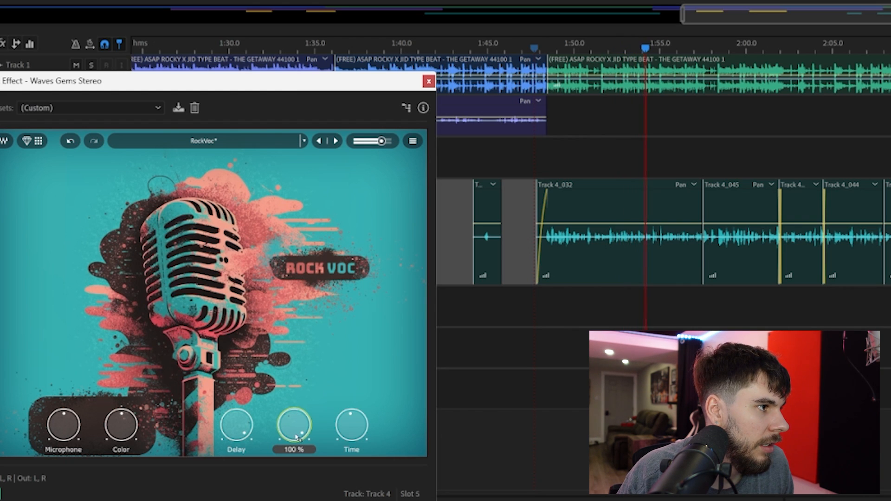
drag(352, 428, 352, 413)
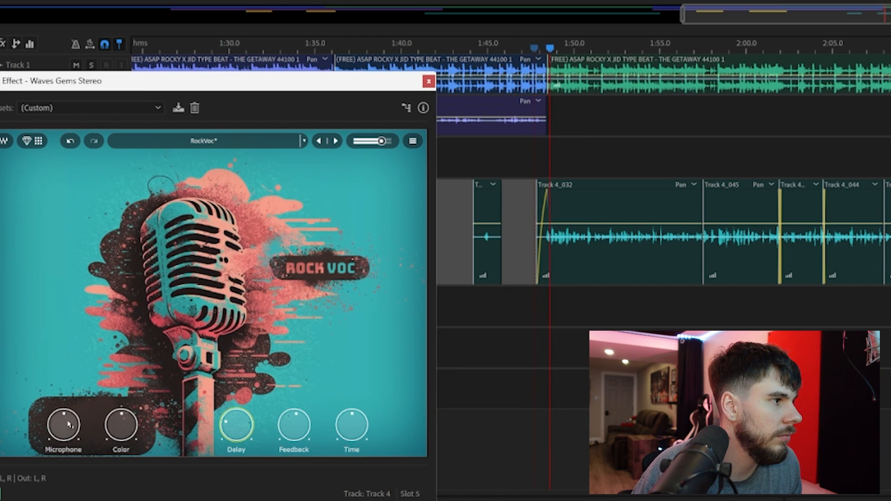
Step: Alternate RockVoc's Microphone between 100 % and 0 % several times during playback, and settle it at 16 %
drag(64, 425, 64, 380)
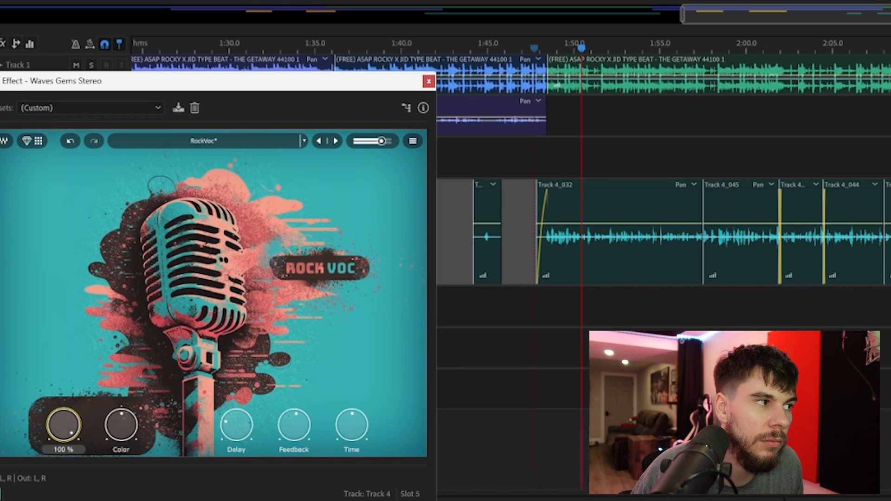
drag(63, 424, 64, 469)
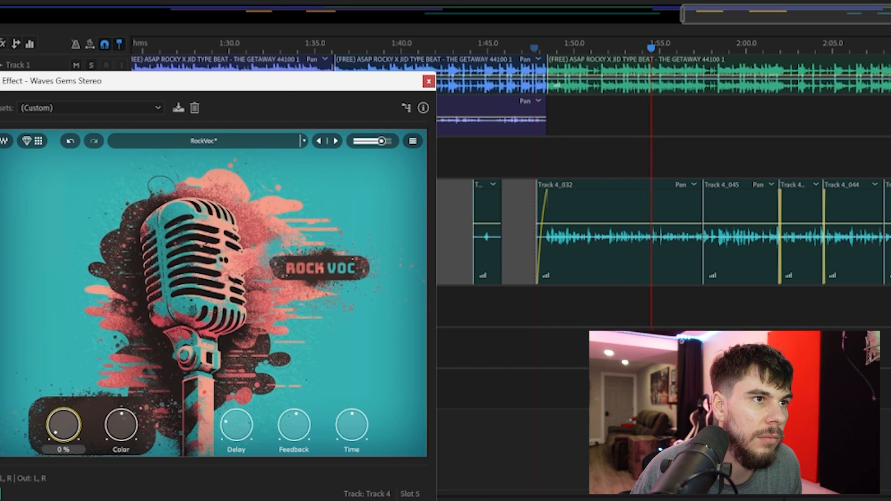
drag(63, 425, 64, 381)
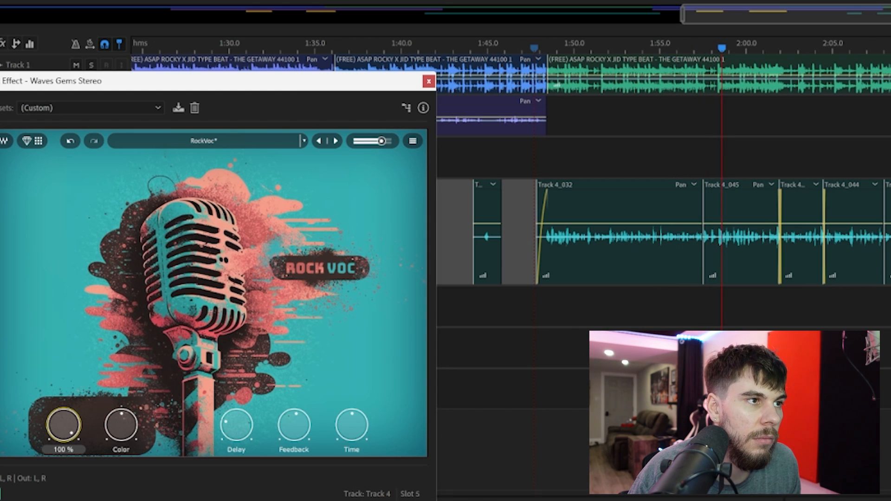
drag(63, 425, 64, 469)
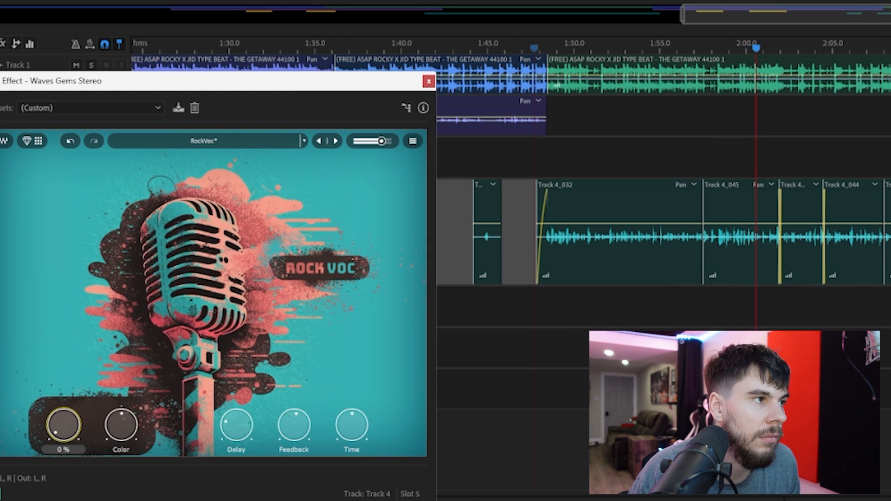
drag(63, 425, 64, 381)
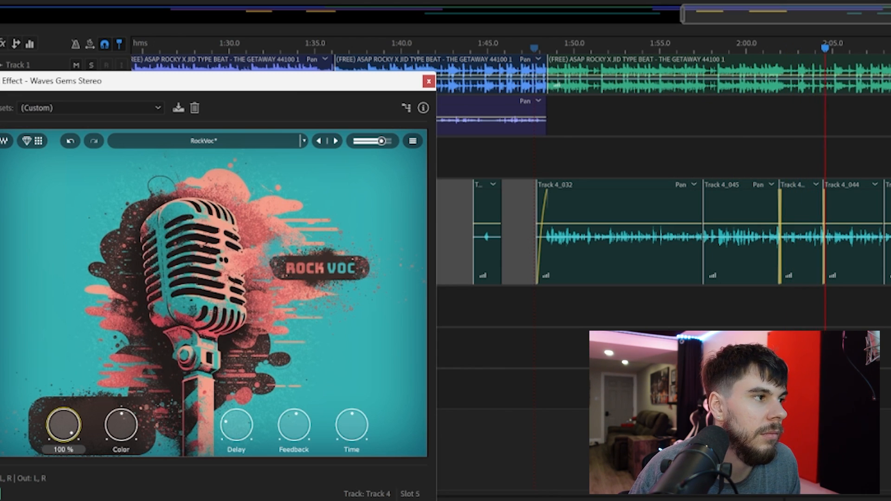
drag(64, 425, 64, 467)
drag(63, 425, 64, 417)
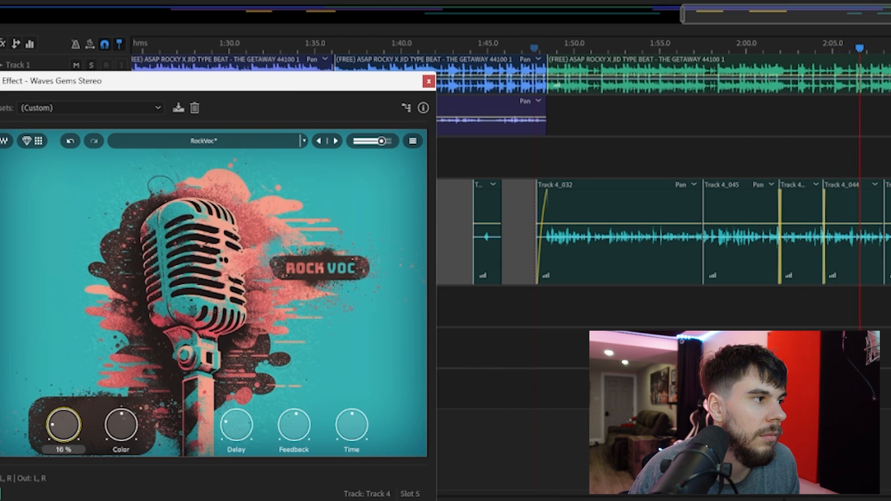
Step: Audition RockVoc's Color at 100 % and -100 % during playback, and return it to about the centre
drag(114, 432, 114, 394)
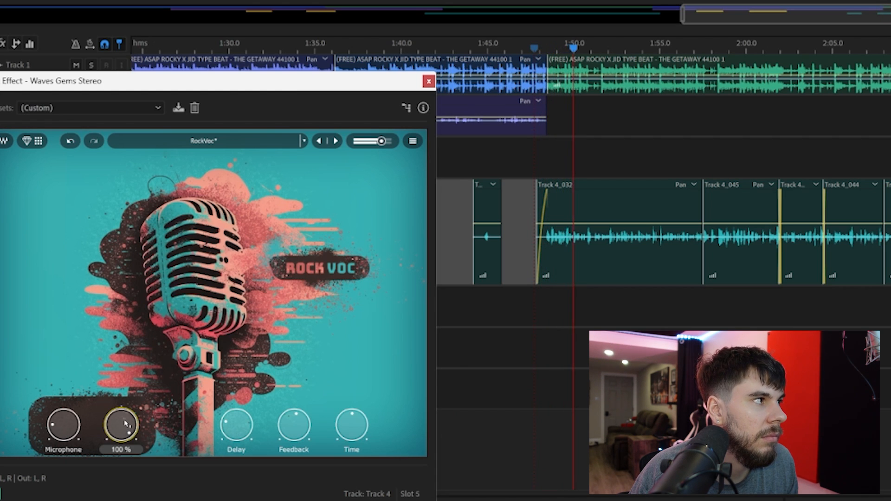
drag(121, 425, 122, 465)
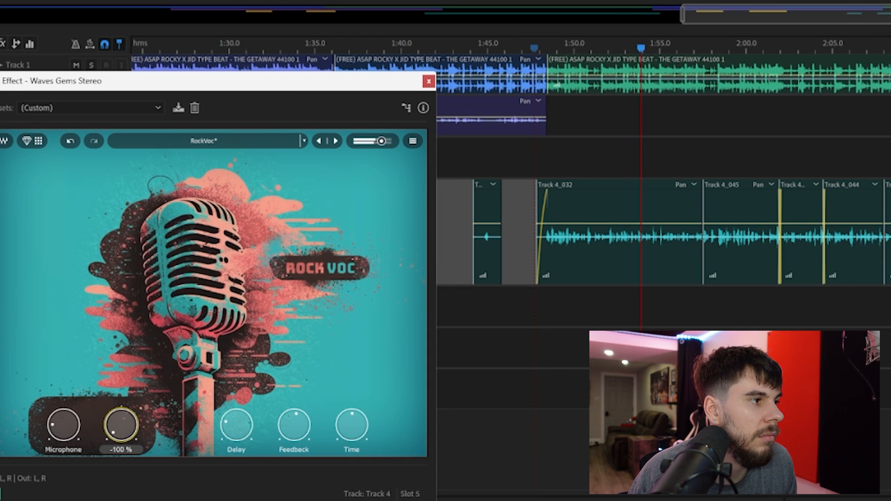
drag(121, 425, 121, 400)
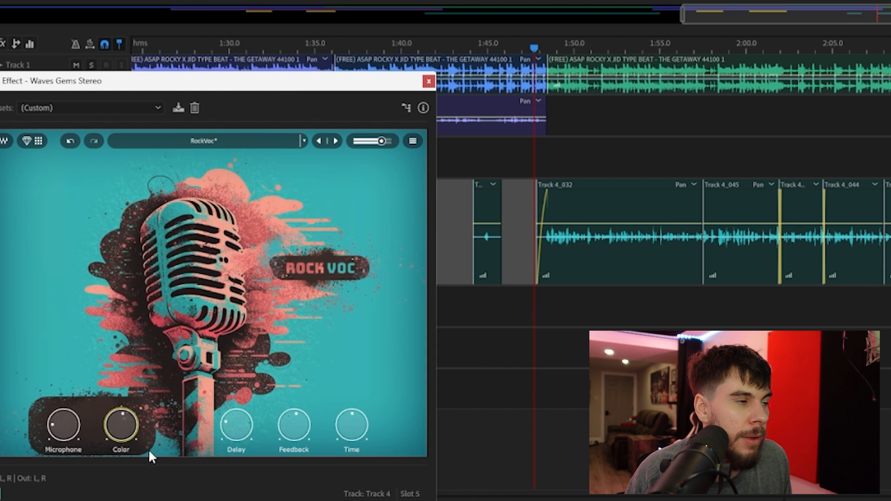
Step: Open Fan Only and audition Engine at 48 % and 100 % on the vocal before lowering it to minimum
click(32, 142)
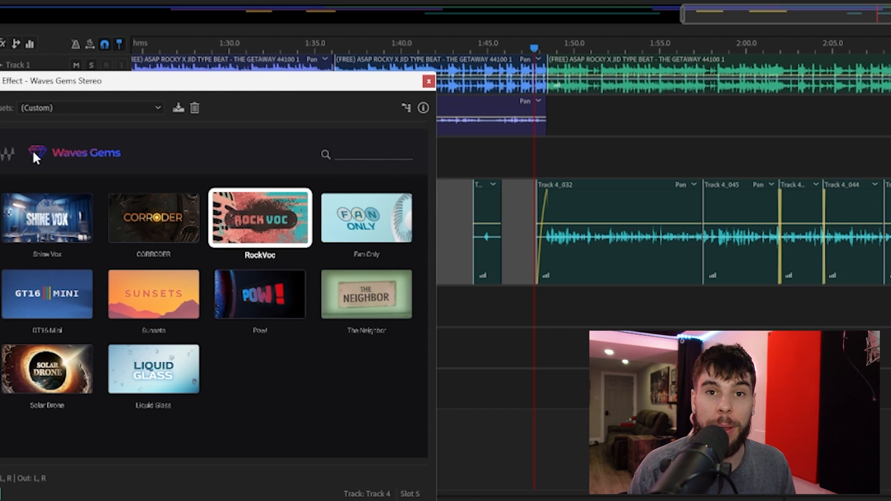
click(366, 218)
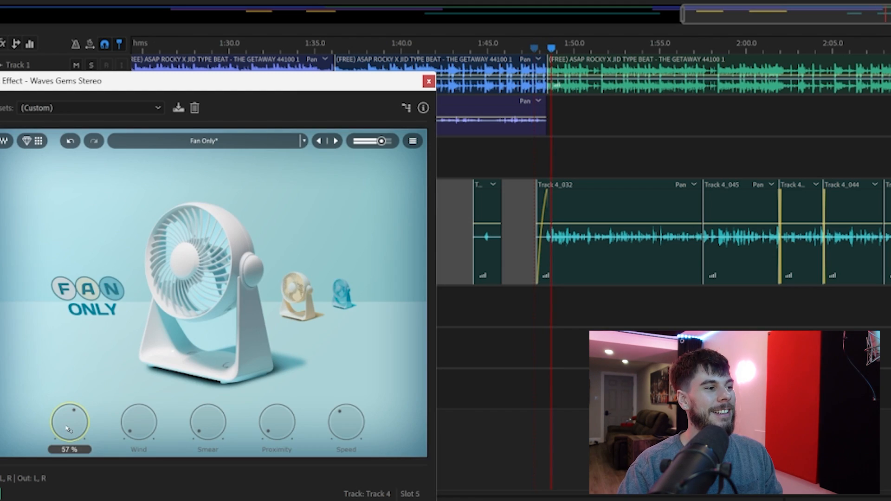
drag(70, 422, 68, 443)
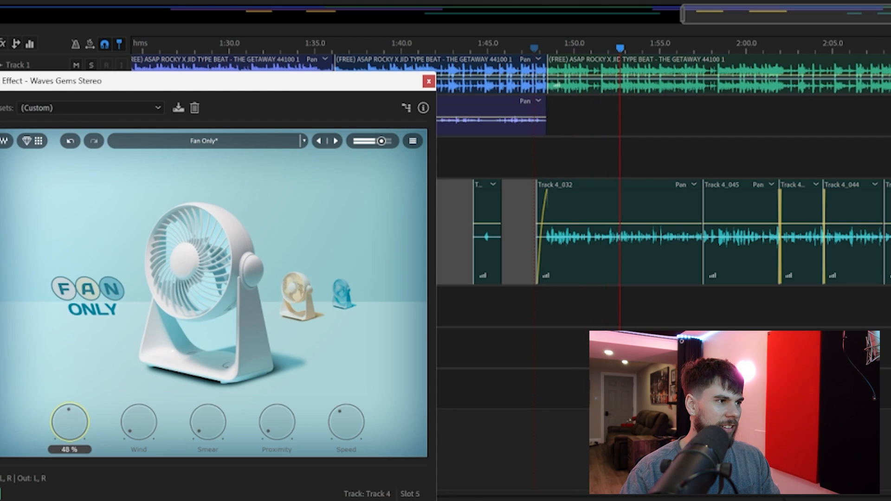
mouse_move(70, 423)
mouse_down()
mouse_move(70, 445)
mouse_move(70, 409)
mouse_up()
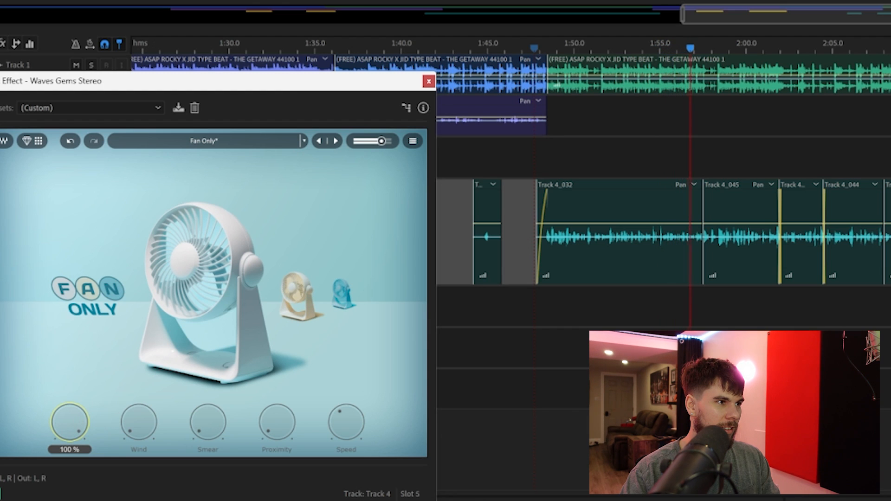
drag(70, 409, 69, 442)
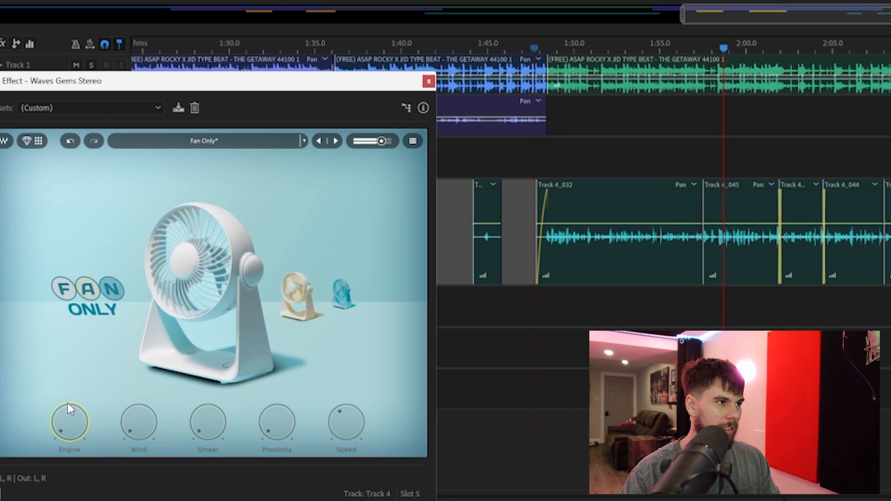
Step: Audition Fan Only's Wind at 96 % and 24 %, restart the playback, and lower Wind to 0 %
mouse_move(132, 405)
mouse_down()
mouse_move(136, 422)
mouse_move(135, 392)
mouse_up()
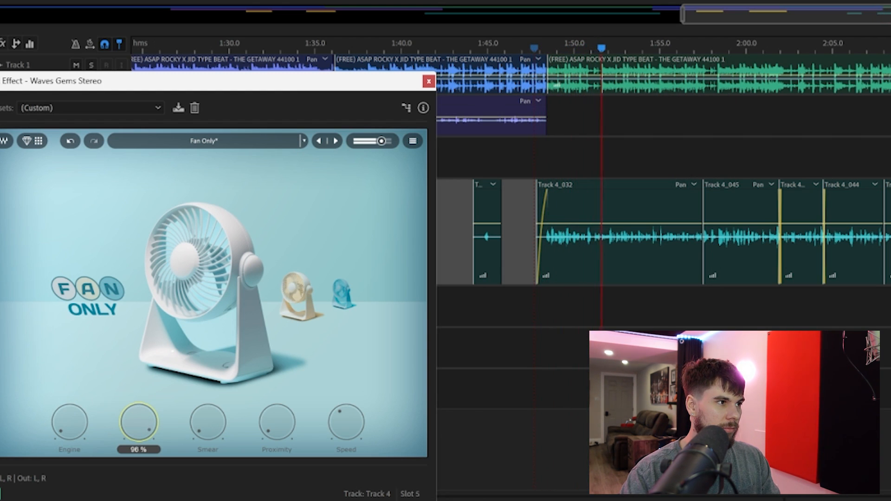
drag(136, 414, 138, 419)
key(space)
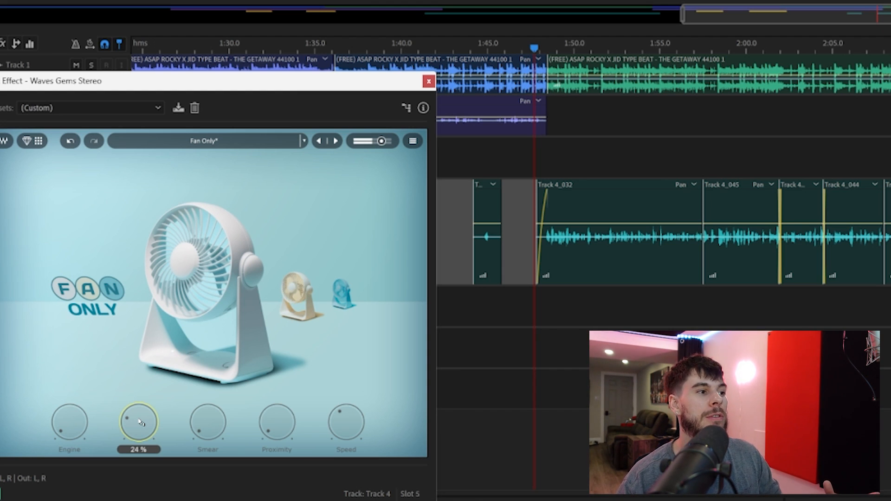
key(space)
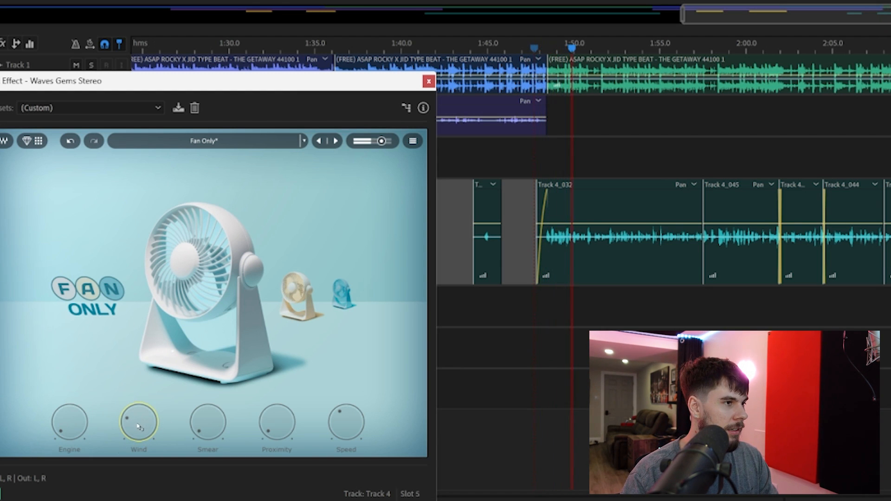
mouse_move(137, 429)
mouse_down()
mouse_move(138, 397)
mouse_move(138, 441)
mouse_up()
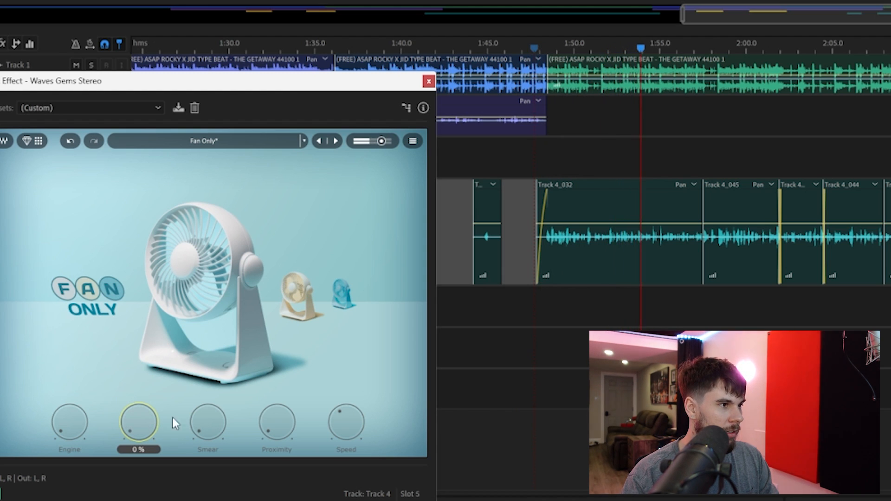
Step: Audition Smear at 100 % and Proximity at 100 % and 49 % on the vocal, returning each to minimum
drag(208, 423, 207, 364)
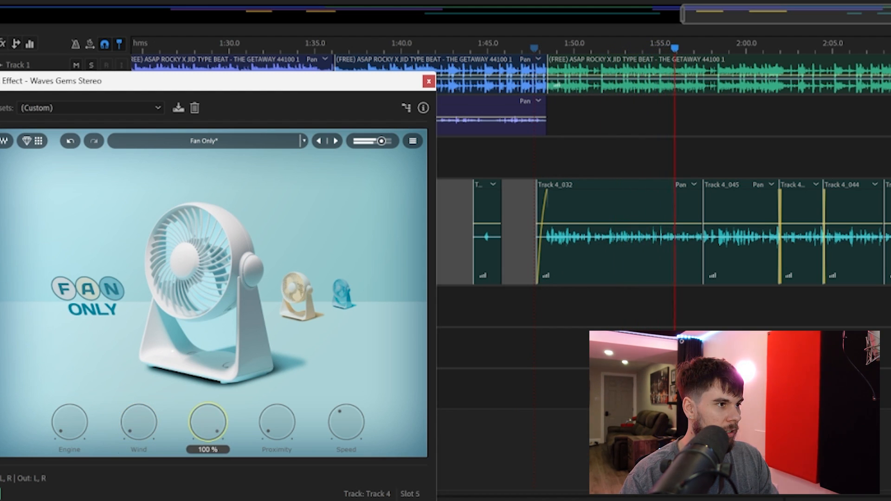
drag(207, 422, 208, 470)
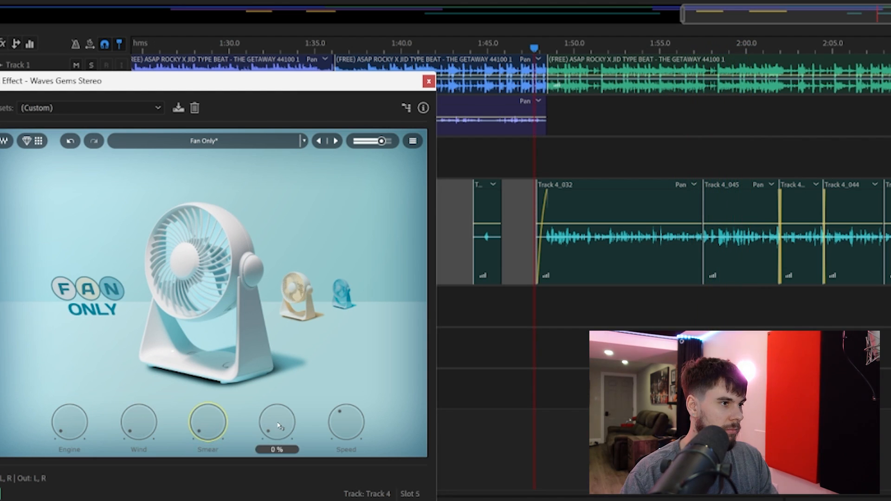
drag(277, 423, 277, 373)
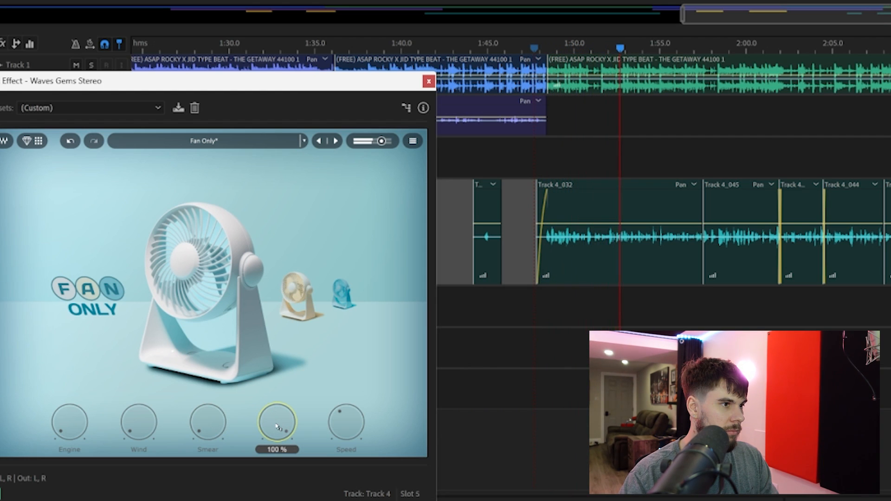
drag(278, 427, 277, 433)
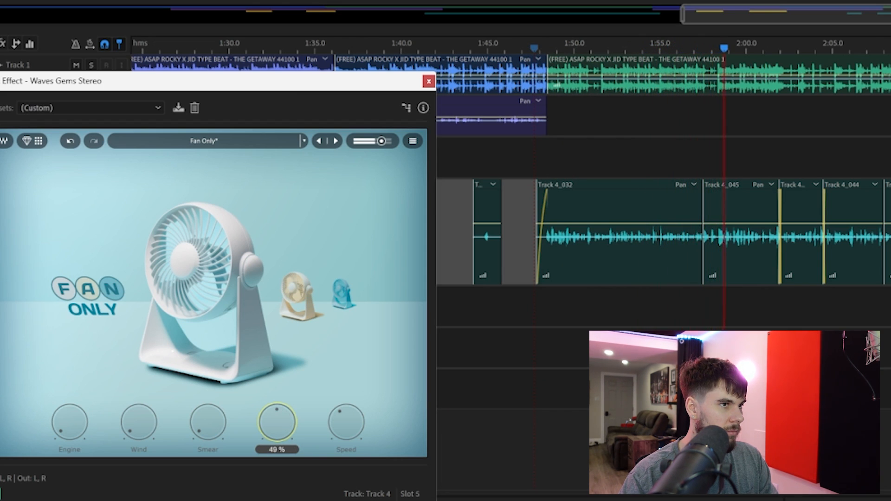
drag(278, 427, 277, 448)
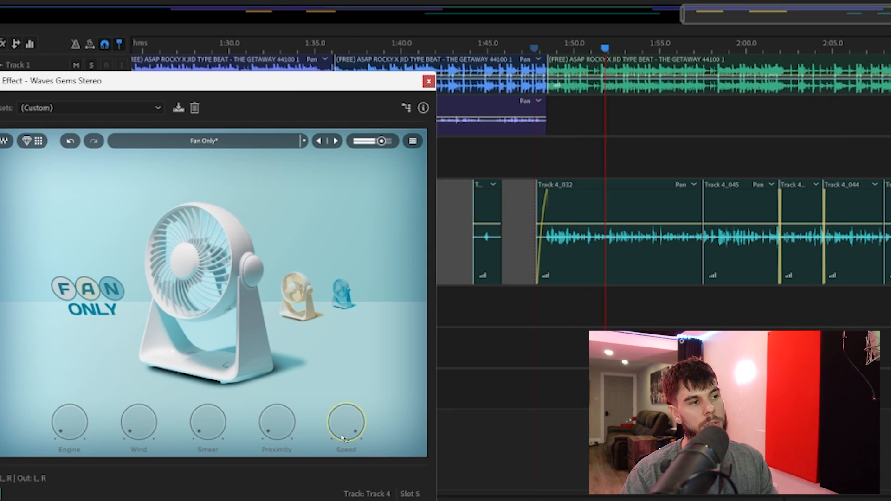
Step: Audition Fan Only's Speed at 0 % and 100 %, stop the playback, and lower Speed to minimum
mouse_move(349, 424)
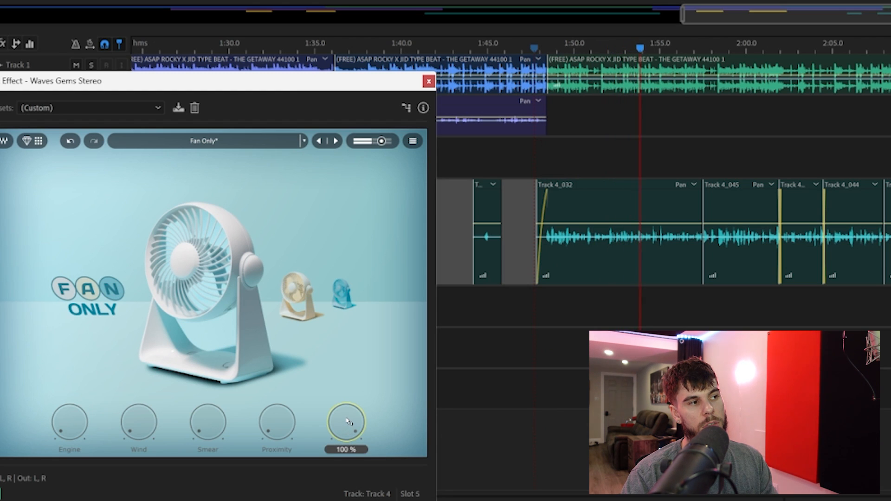
drag(347, 414, 347, 482)
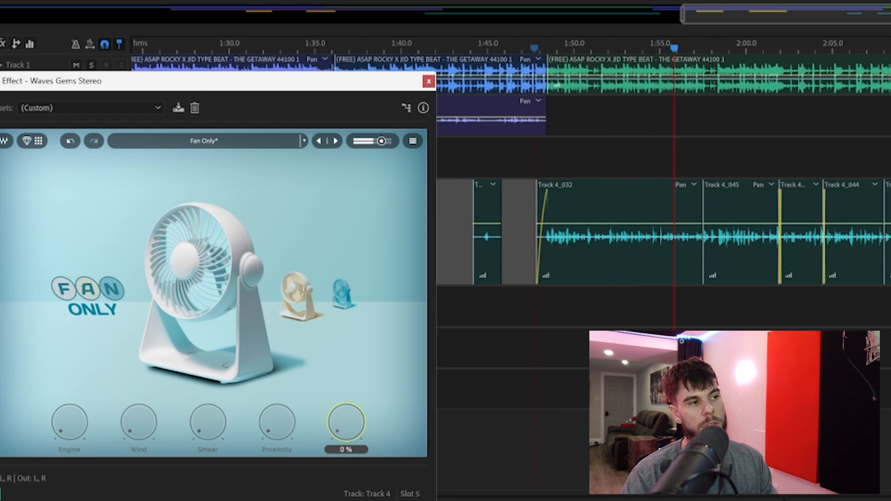
drag(348, 415, 348, 346)
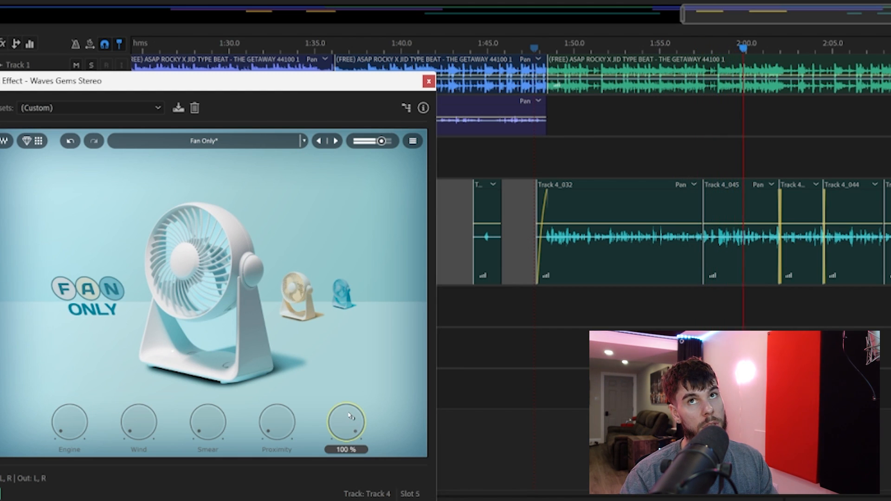
key(space)
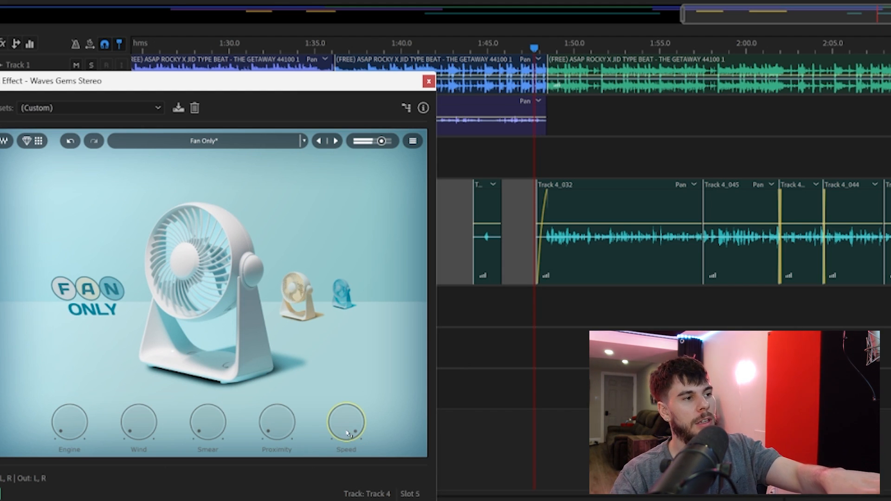
mouse_move(348, 420)
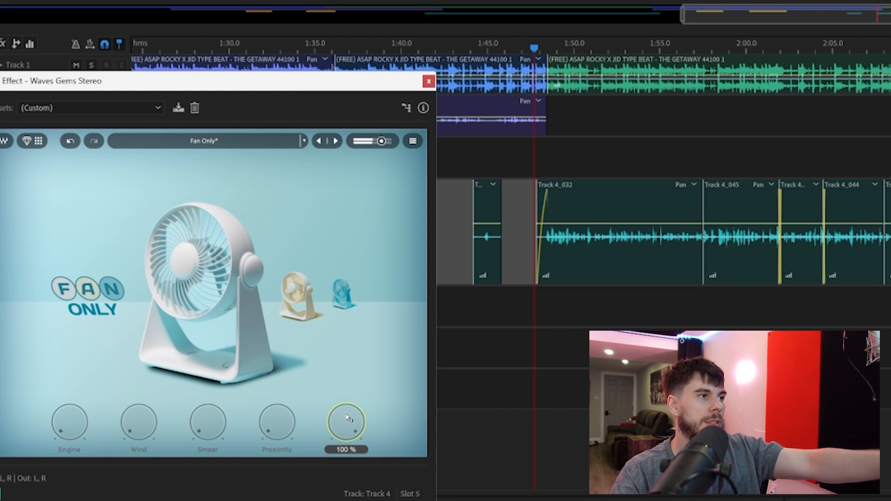
drag(349, 420, 348, 465)
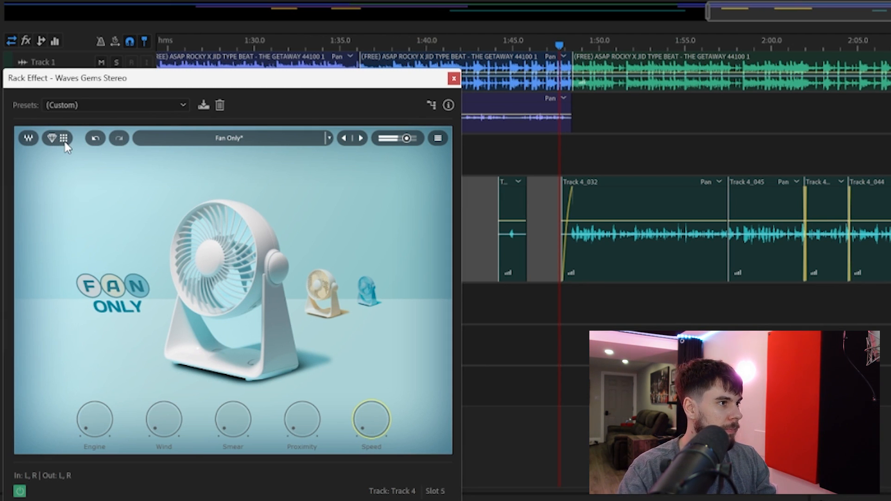
Step: Open GT16 Mini on the vocal track and switch its mode to Cyclone 2.0 and on to Game Station during playback
click(63, 137)
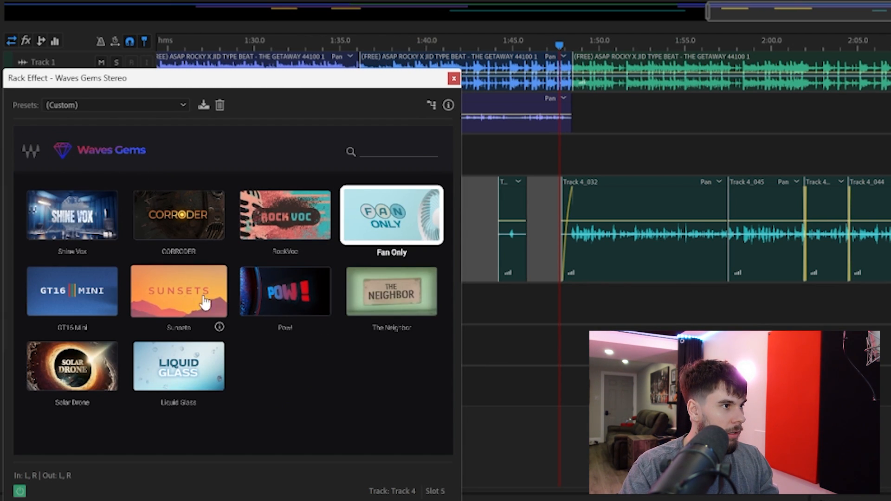
click(82, 307)
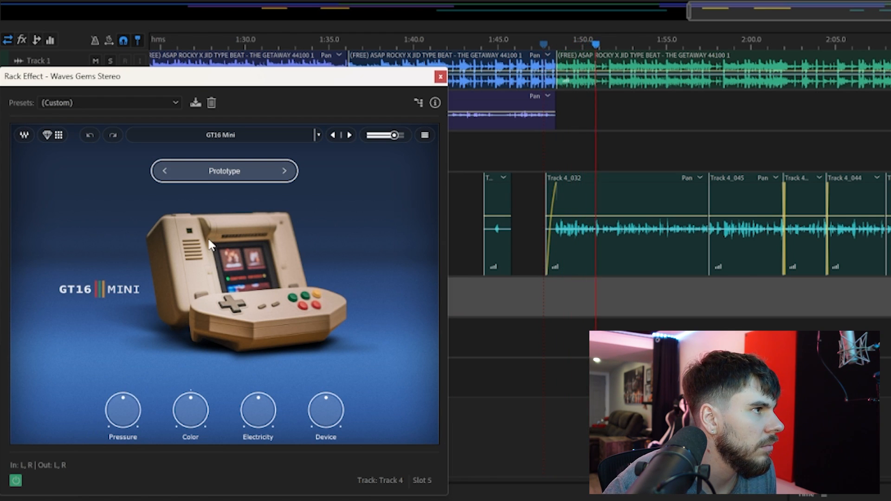
click(283, 171)
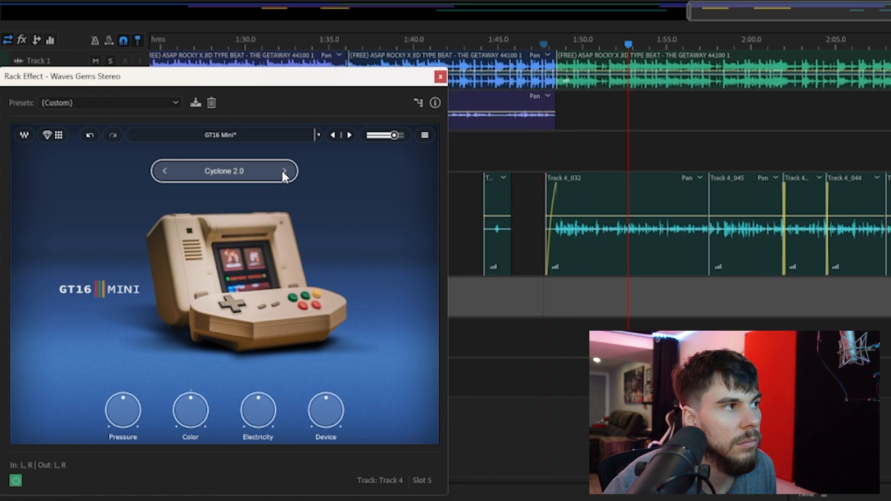
click(286, 173)
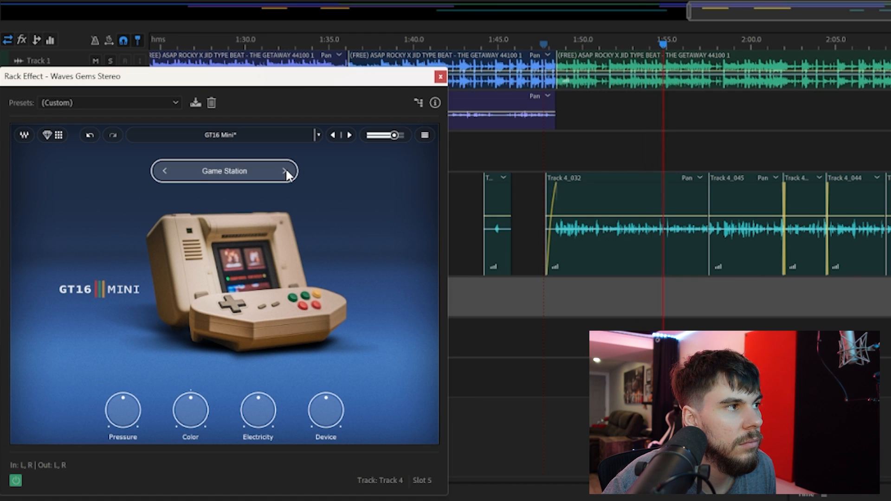
Step: Switch GT16 Mini to Prototype and on to Cyclone 2.0, and audition Color at 40 % and at minimum
click(286, 172)
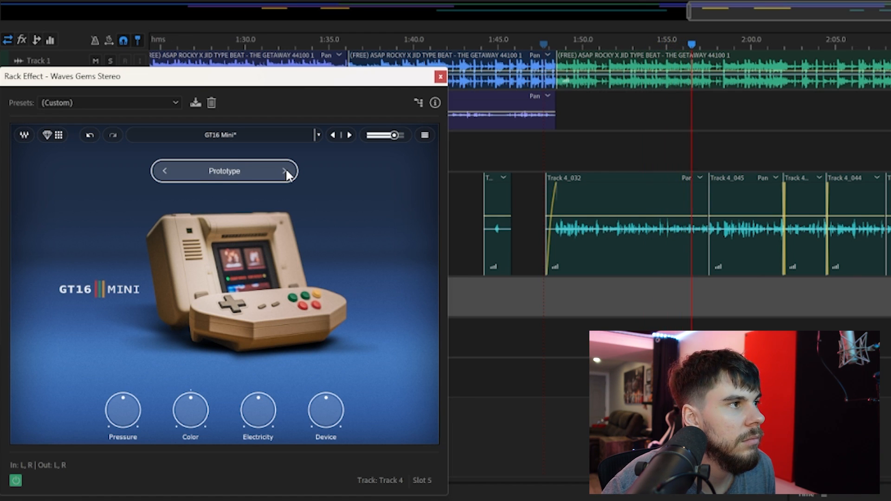
click(285, 171)
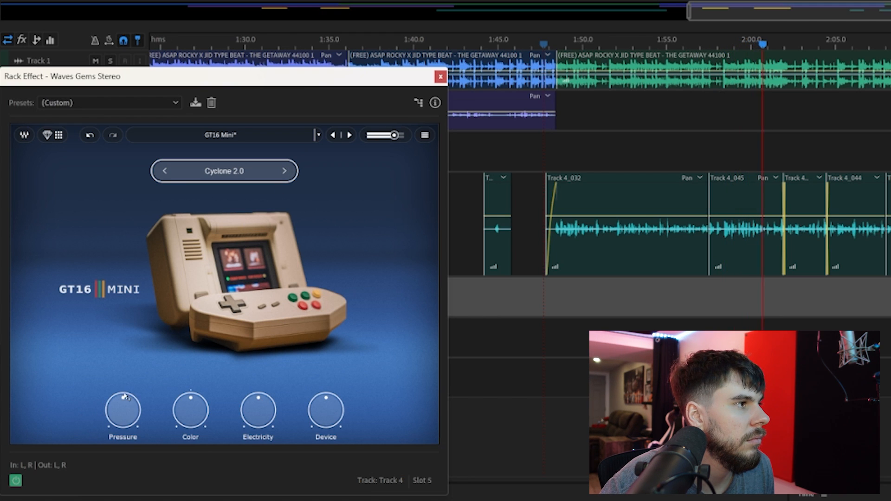
key(space)
drag(191, 410, 189, 351)
key(space)
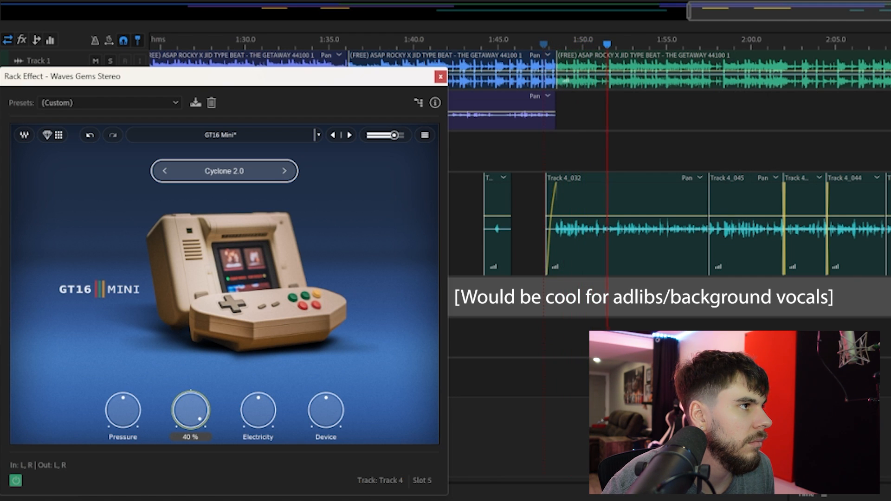
drag(189, 392, 189, 432)
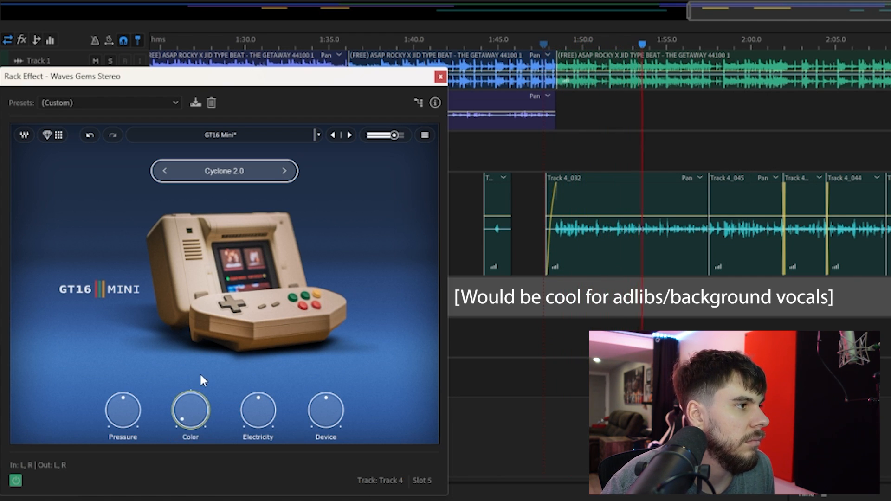
Step: Audition Pressure at 15 % and higher before returning it to minimum, and set Electricity to maximum and Device to minimum in Cyclone 2.0
key(space)
click(124, 410)
key(space)
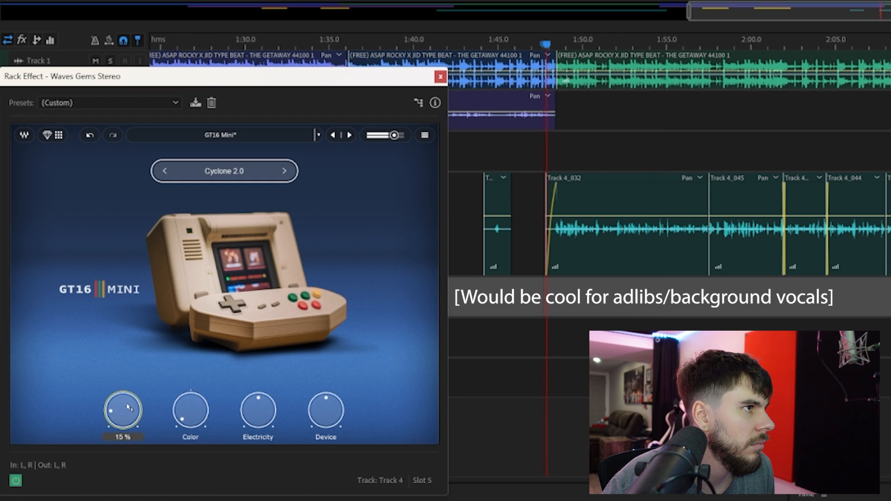
drag(123, 410, 123, 367)
drag(124, 409, 123, 417)
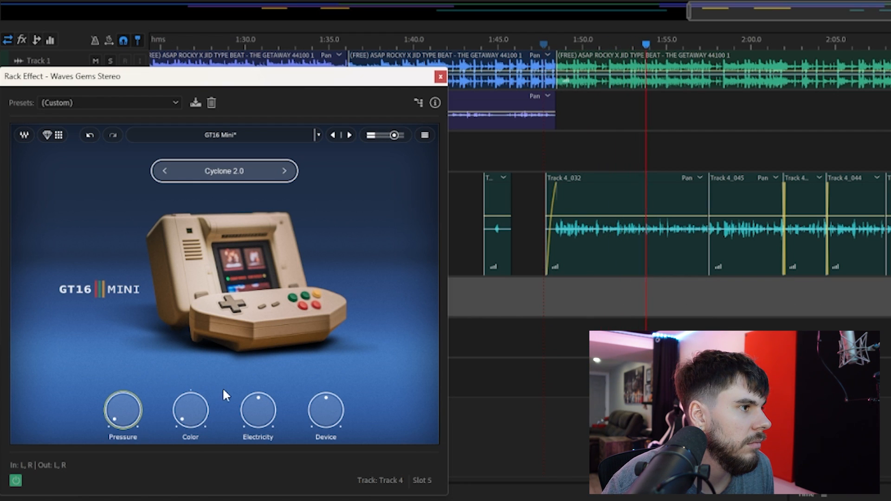
drag(247, 408, 312, 437)
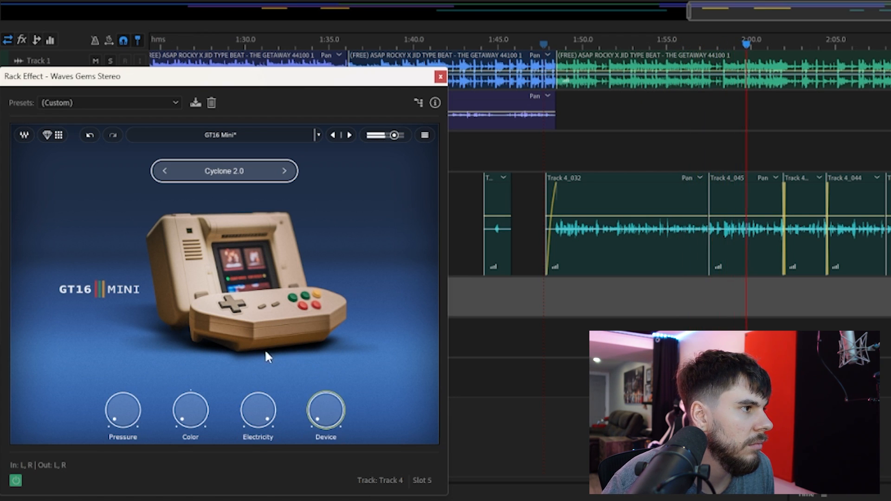
key(space)
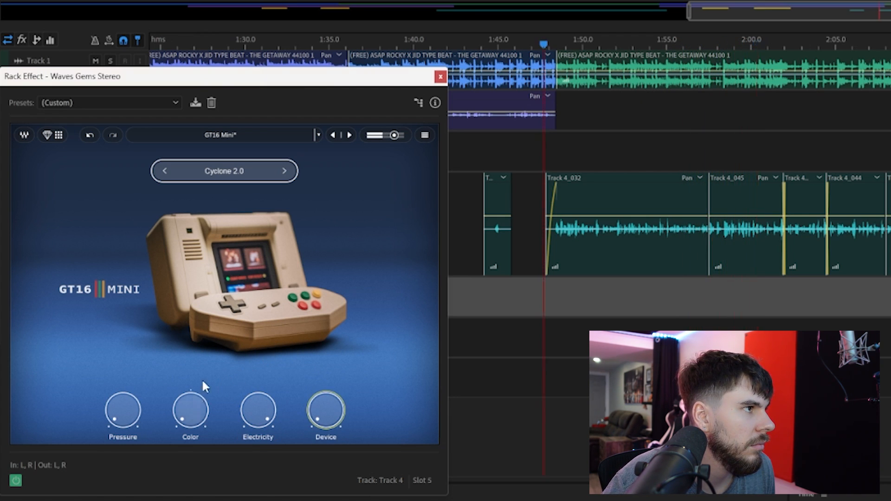
Step: Switch GT16 Mini to Game Station and audition Color at 0 %, Pressure at maximum, Electricity at minimum and Device at 100 %
click(284, 172)
key(space)
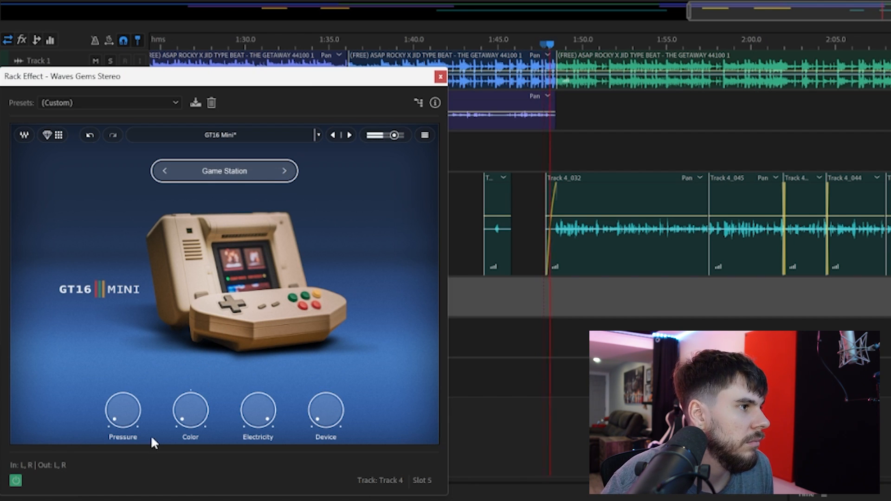
drag(190, 411, 191, 392)
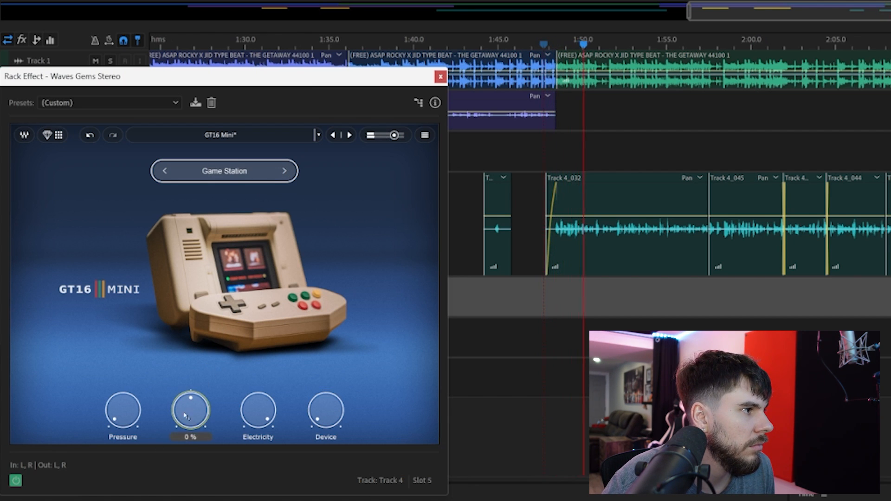
drag(123, 411, 123, 394)
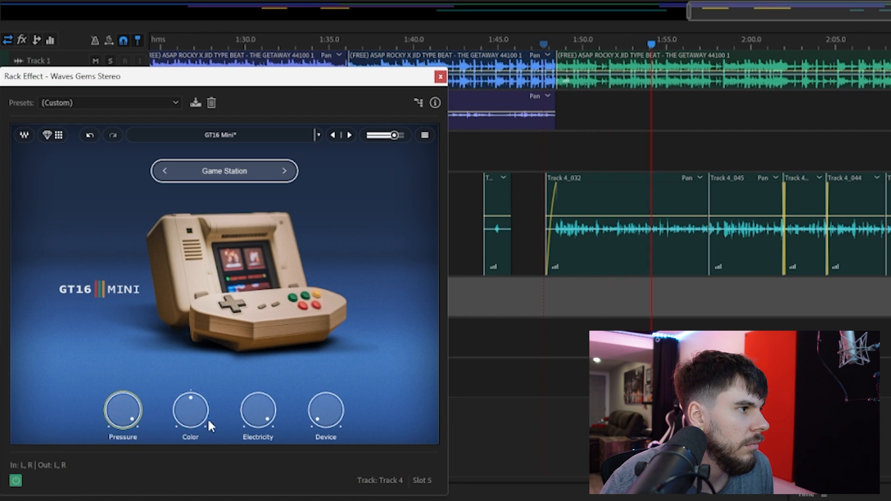
drag(258, 411, 326, 391)
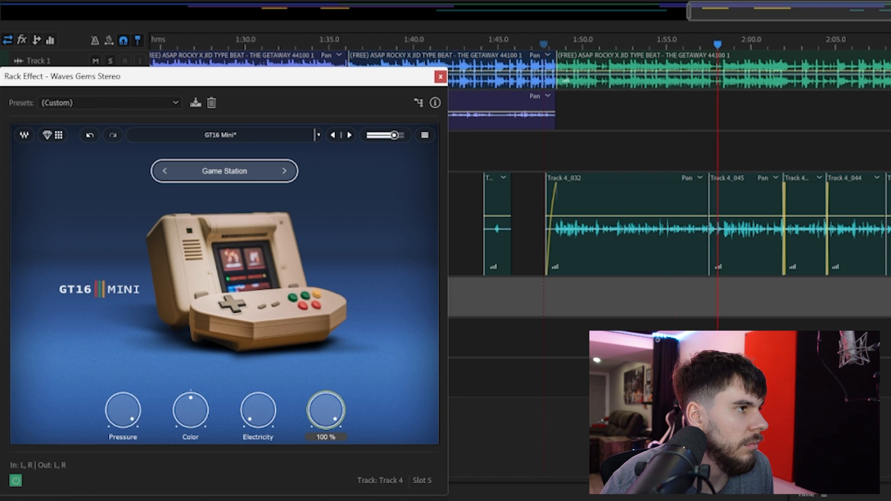
Step: Switch GT16 Mini to Prototype, adjust Pressure and set Color to -8 % during playback, and stop the playback
click(284, 172)
key(space)
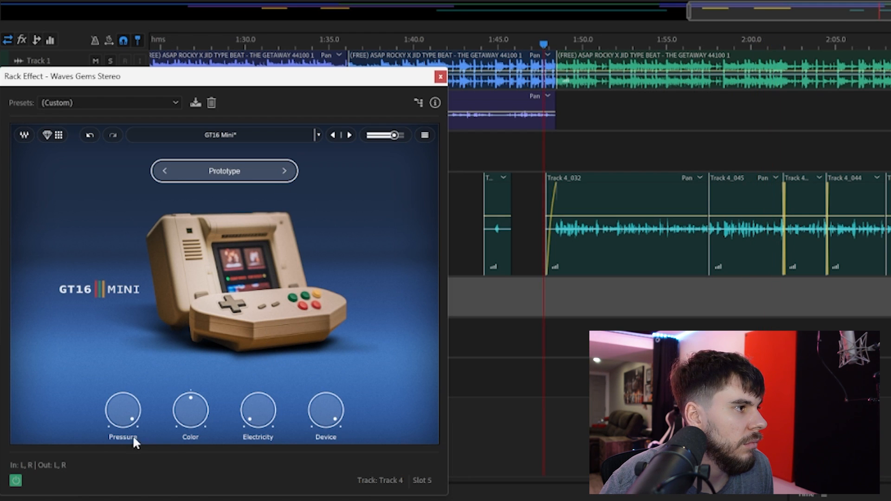
mouse_move(122, 415)
mouse_down()
mouse_move(122, 432)
mouse_move(123, 374)
mouse_move(123, 432)
mouse_move(123, 406)
mouse_up()
drag(190, 410, 190, 406)
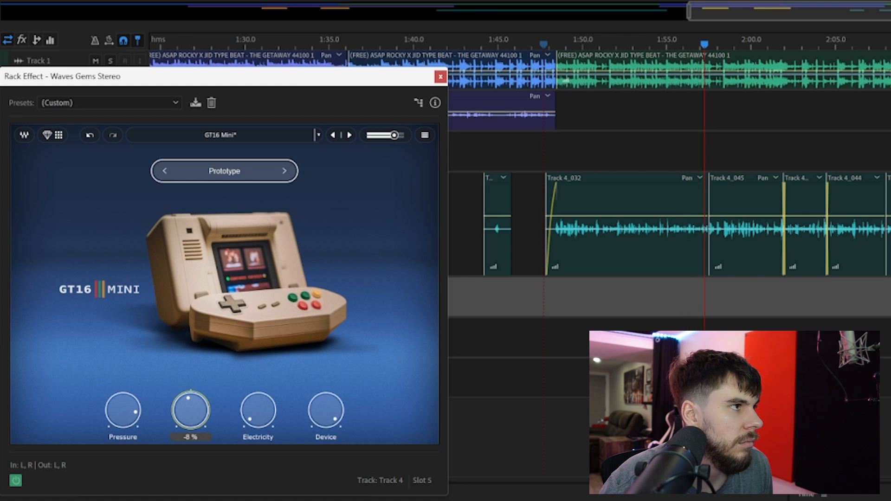
key(space)
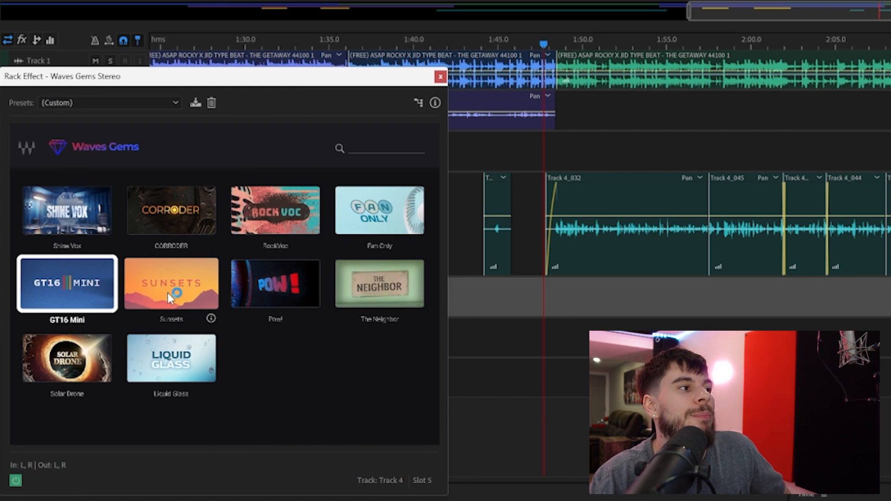
Step: Open Sunsets on the vocal track, move its window clear of the track controls, and solo Track 4
click(168, 294)
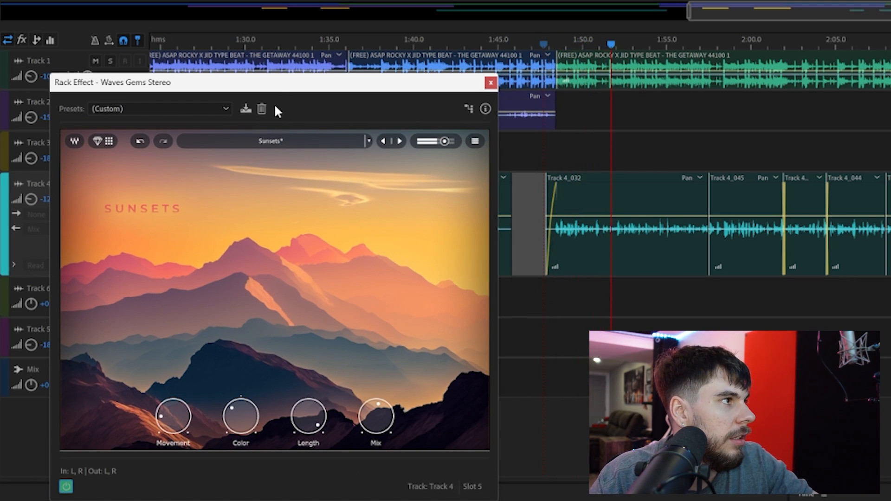
drag(278, 84, 364, 94)
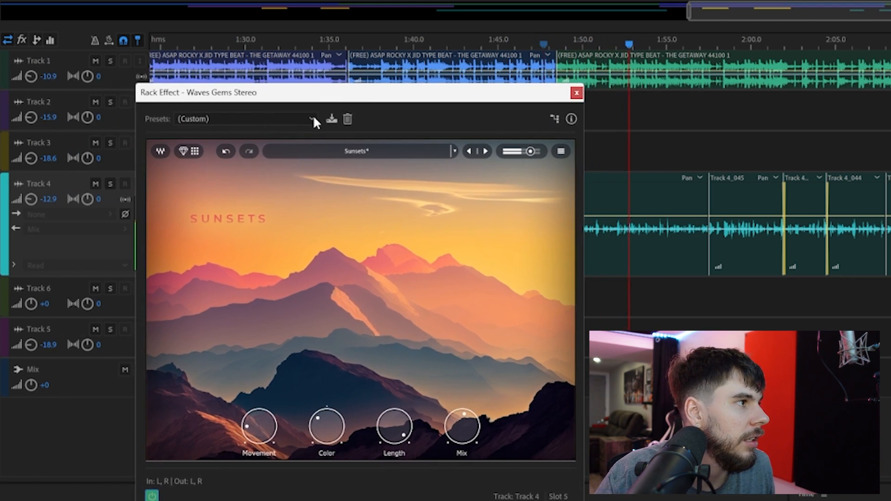
click(110, 184)
Step: Set Sunsets' Mix to 67 %, Color to 54 % and Movement to 78 % during the soloed playback
drag(462, 426, 462, 416)
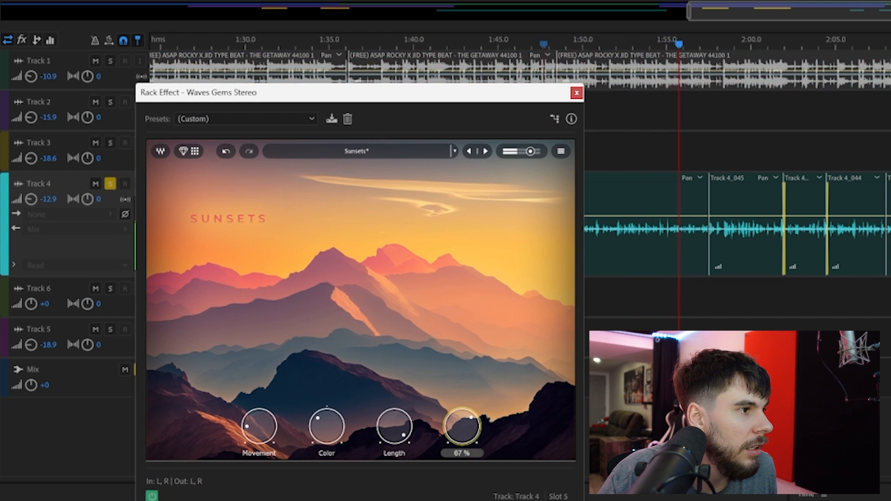
drag(320, 428, 320, 422)
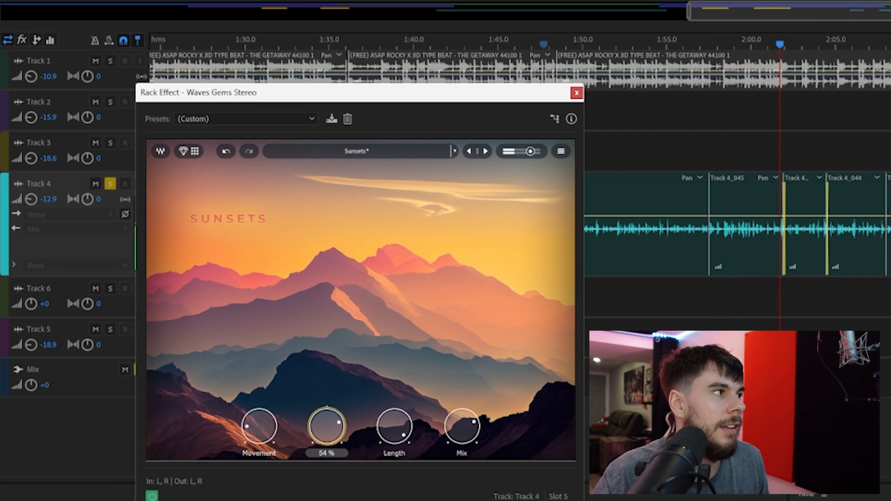
drag(265, 432, 265, 398)
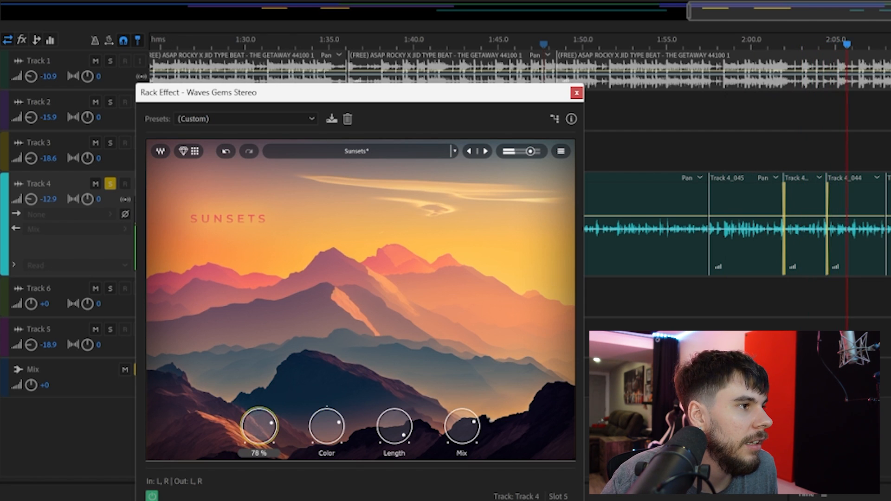
Step: Replay the soloed vocal from just before the Track 4_032 clip with Mix at 77 %, a shorter Length and Movement at 91 %
drag(388, 98, 270, 102)
click(539, 43)
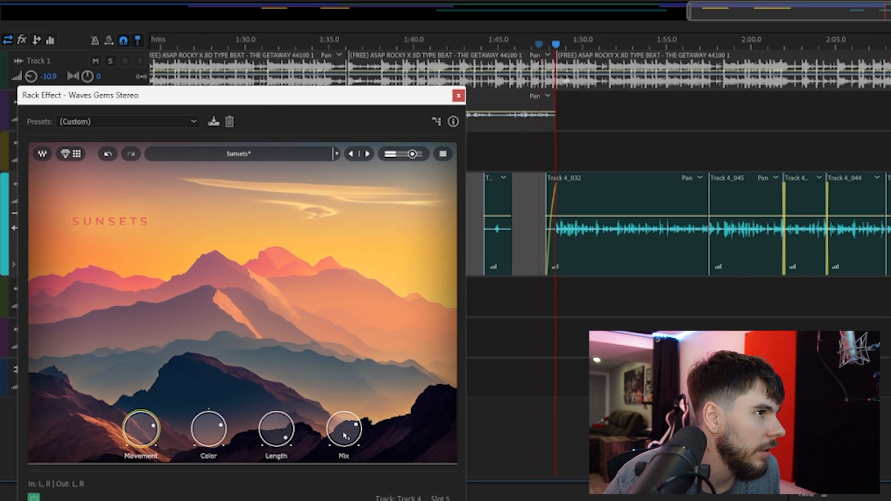
mouse_move(349, 423)
mouse_move(349, 424)
mouse_down()
mouse_move(348, 459)
mouse_move(349, 420)
mouse_up()
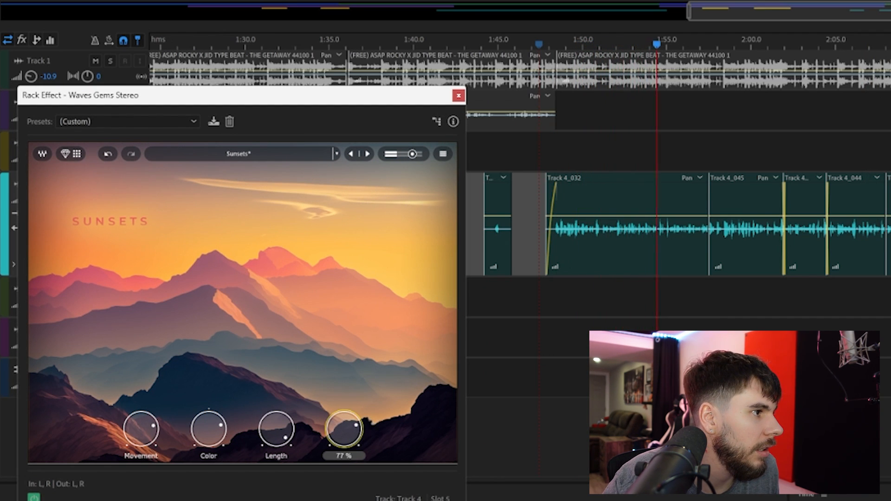
drag(276, 430, 276, 411)
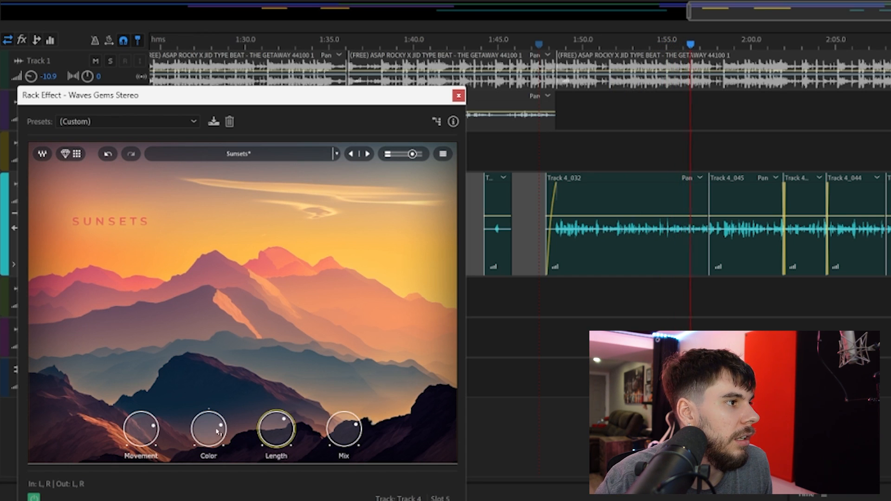
mouse_move(142, 428)
mouse_down()
mouse_move(141, 408)
mouse_move(141, 417)
mouse_up()
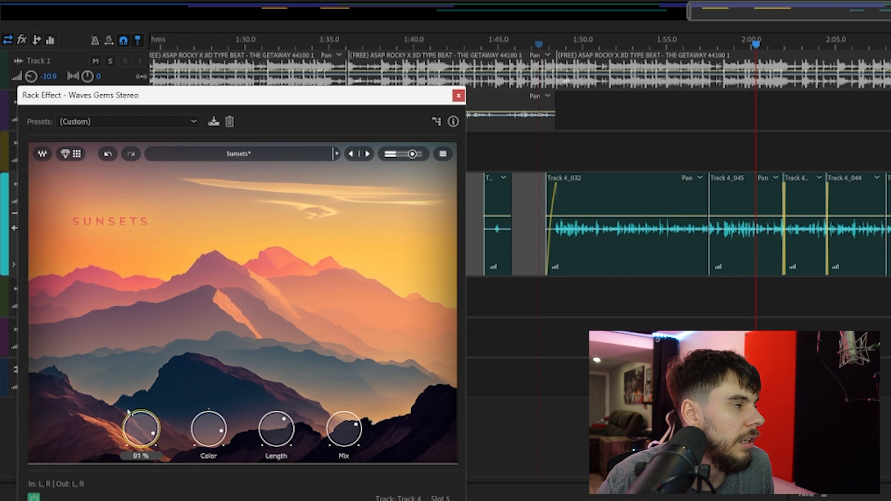
Step: Audition Sunsets within the full mix, adjusting Mix, lowering Length to near minimum and adjusting Color and Movement, and stop the playback
drag(176, 100, 237, 95)
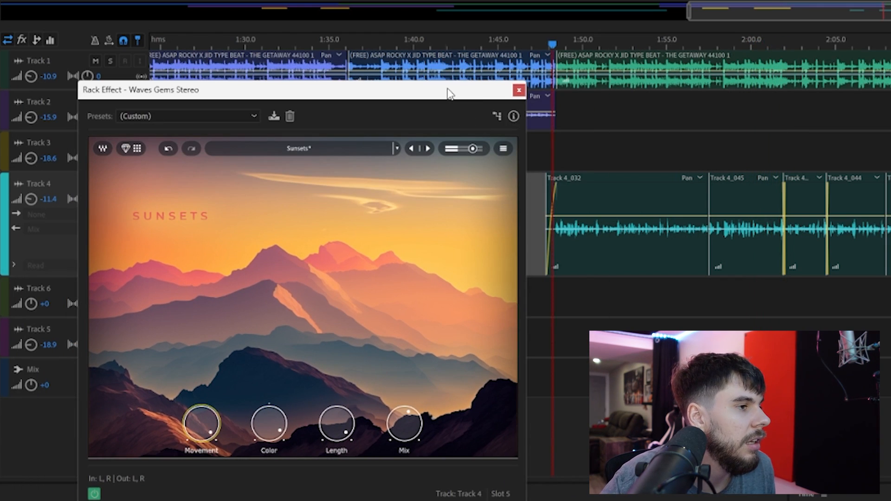
drag(416, 420, 416, 428)
drag(337, 424, 331, 403)
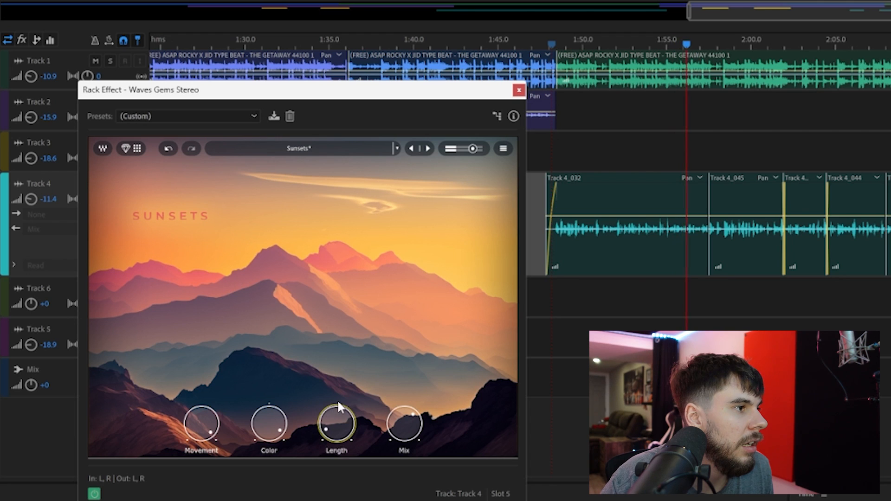
drag(269, 424, 269, 389)
drag(189, 446, 201, 434)
key(space)
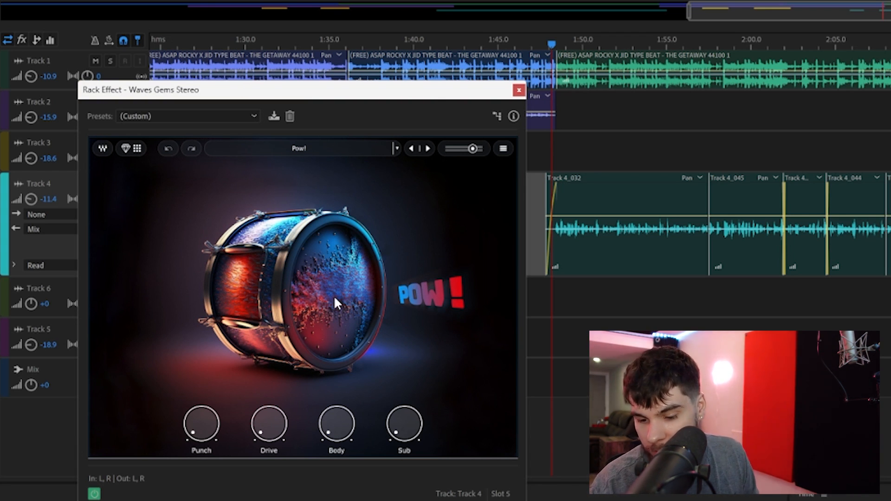
Step: Play the vocal through Pow! with Punch at 71 %, restart the playback, and audition Drive at 52 % and 2 %
key(space)
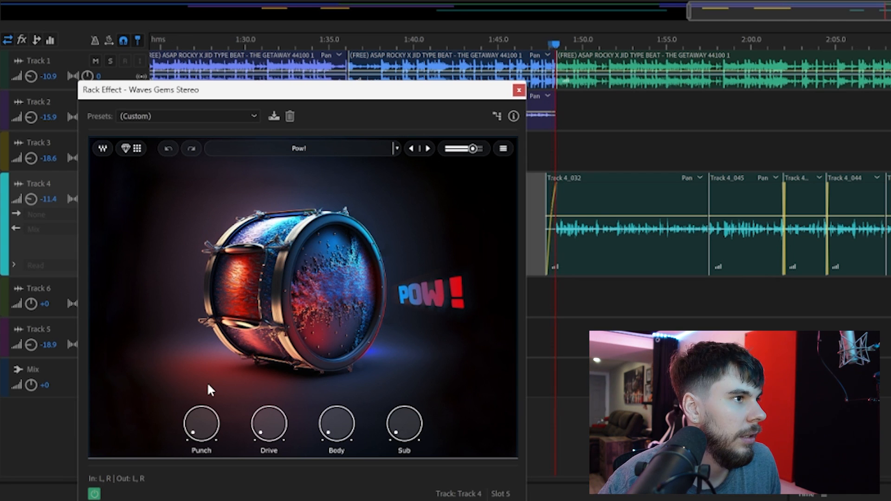
drag(201, 425, 201, 396)
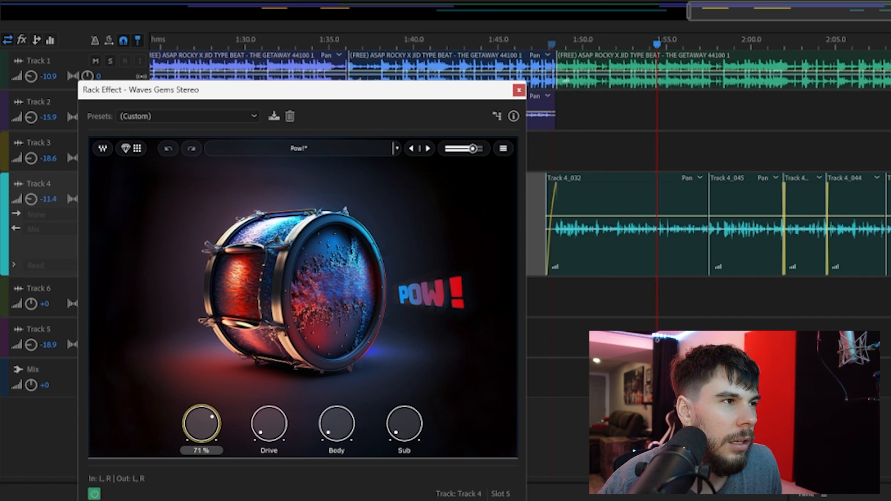
key(space)
key(space)
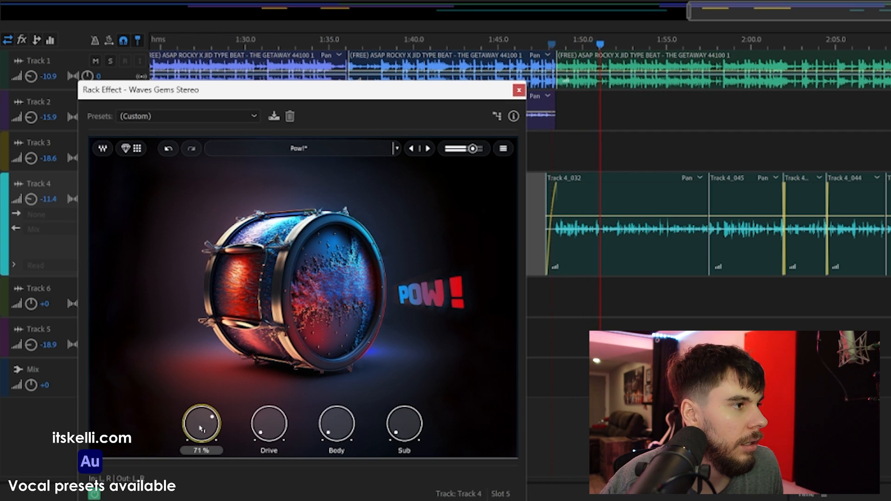
mouse_move(270, 424)
mouse_down()
mouse_move(269, 399)
mouse_move(270, 434)
mouse_up()
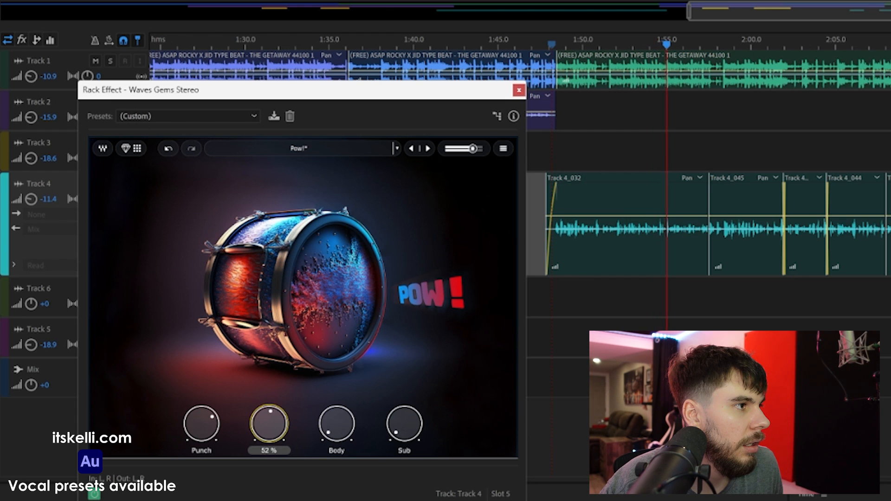
drag(269, 424, 269, 428)
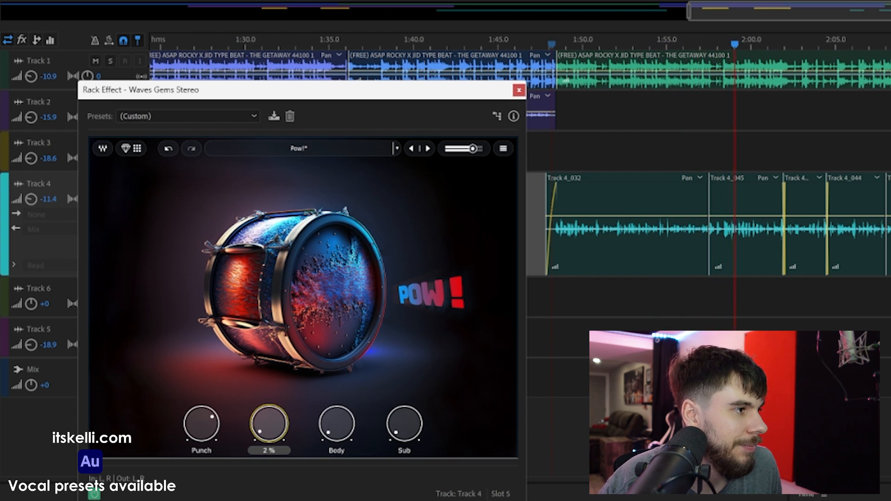
Step: Set Pow!'s Punch to 39 %, audition Body at 60 %, and raise Sub to 100 %
mouse_move(201, 424)
mouse_down()
mouse_move(202, 413)
mouse_move(201, 432)
mouse_up()
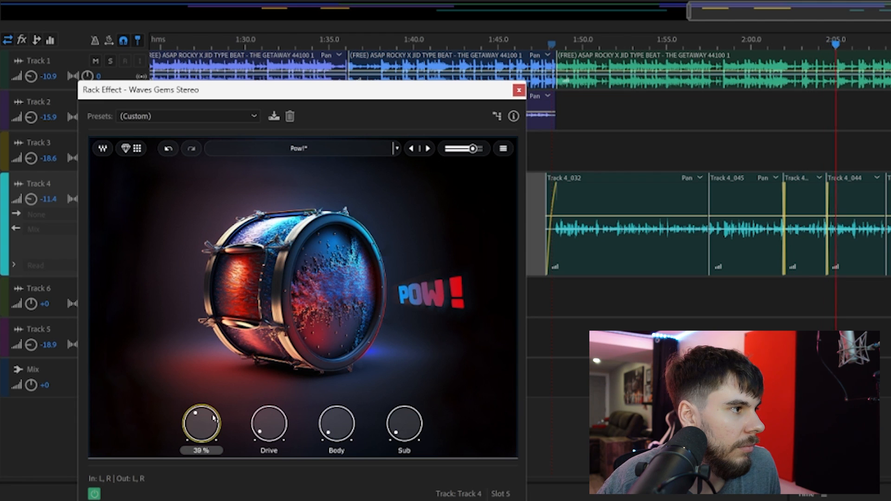
drag(326, 427, 326, 412)
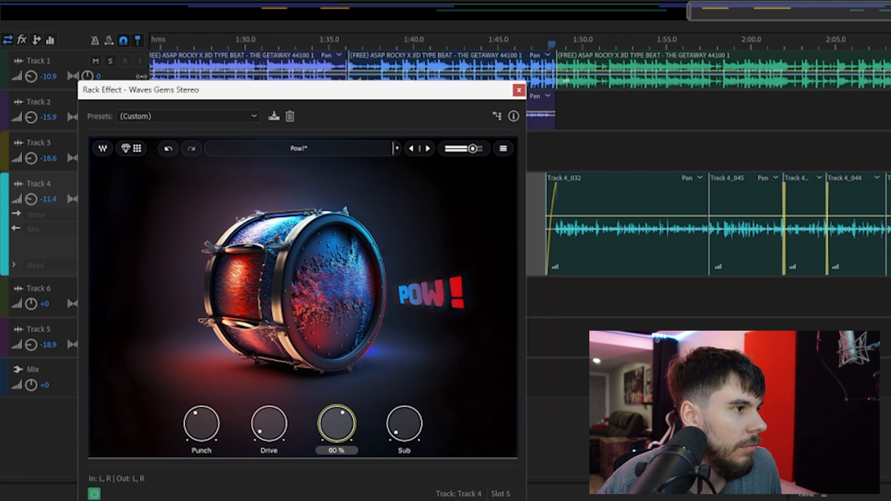
drag(404, 423, 404, 400)
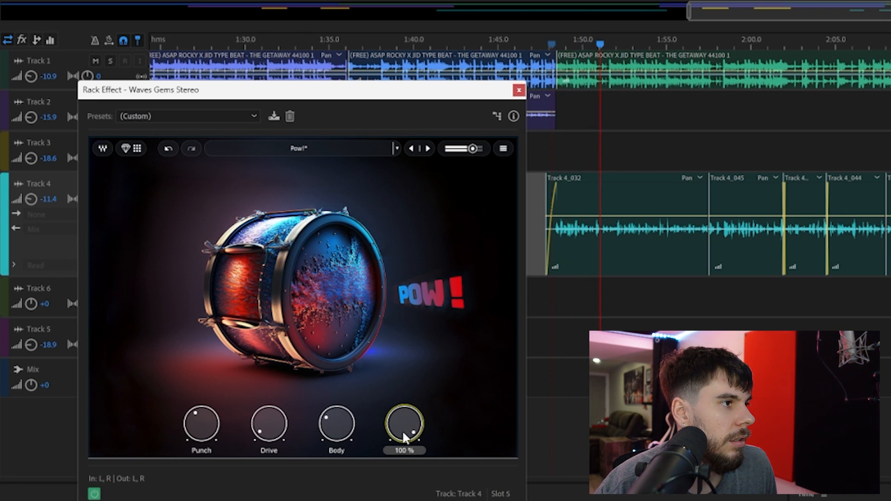
Step: Lower Pow!'s Sub, set Body to 23 %, try Drive at 34 % before setting it to 11 %, and stop the playback
mouse_move(404, 420)
mouse_down()
mouse_move(404, 441)
mouse_move(404, 423)
mouse_up()
mouse_move(343, 425)
mouse_down()
mouse_move(343, 407)
mouse_move(336, 432)
mouse_up()
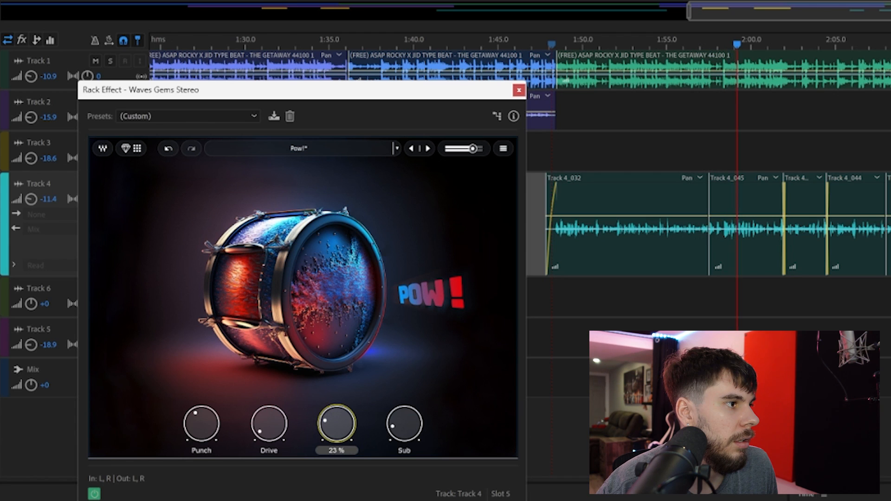
drag(268, 425, 268, 413)
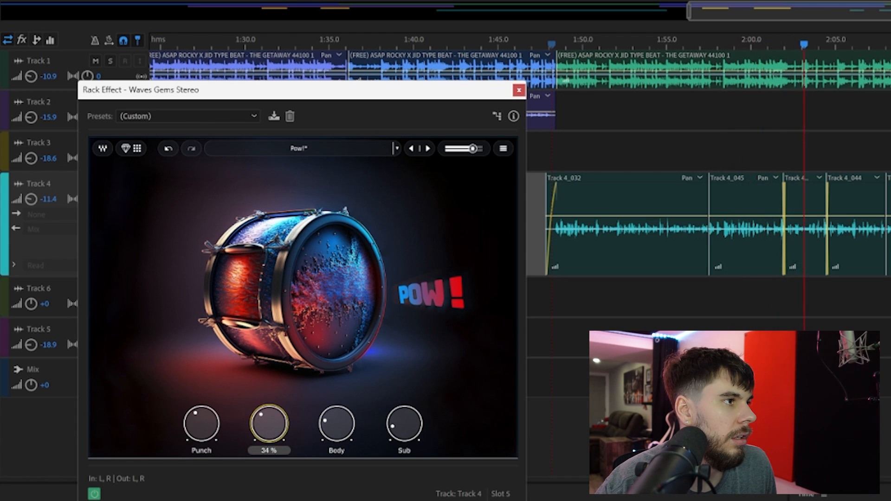
mouse_move(268, 414)
mouse_down()
mouse_move(268, 390)
mouse_move(268, 422)
mouse_up()
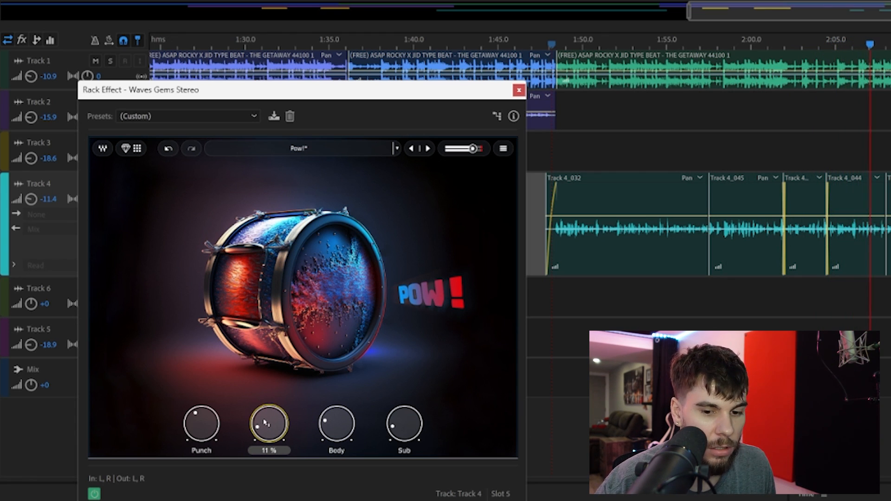
key(space)
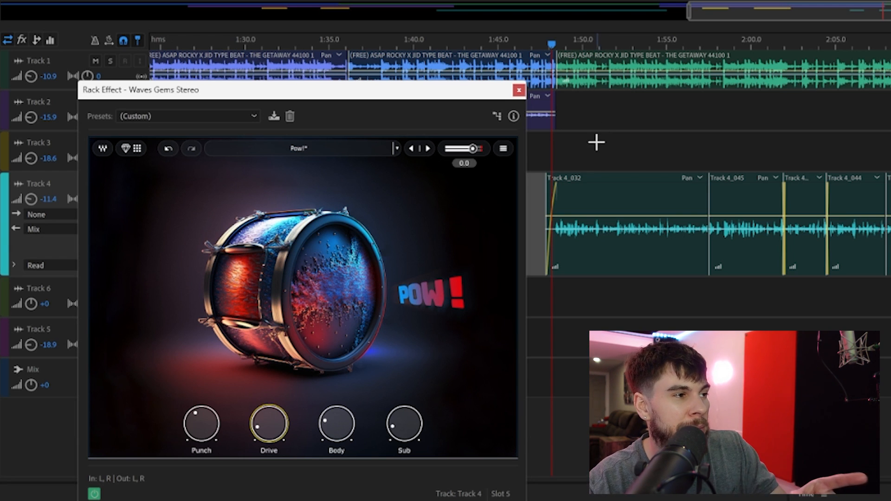
Step: Replay the vocal from just before the Track 4_032 clip, set Pow!'s Sub to 1 %, and stop the playback
key(space)
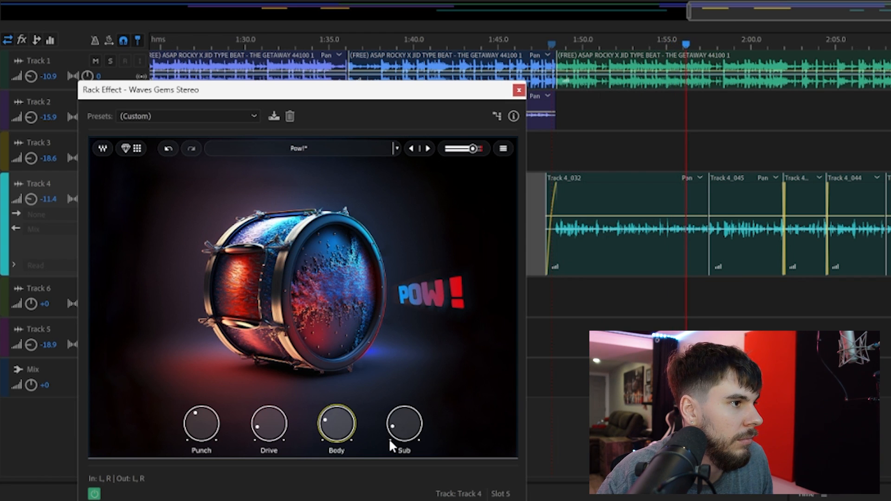
drag(405, 423, 405, 438)
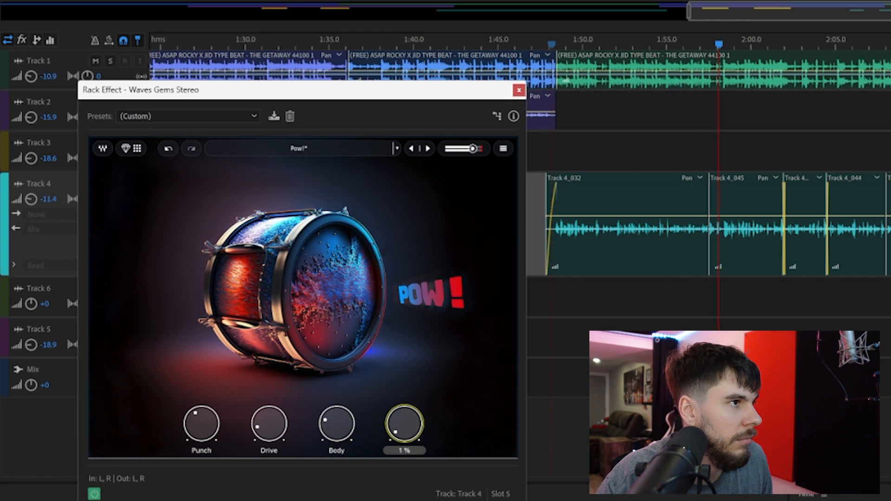
key(space)
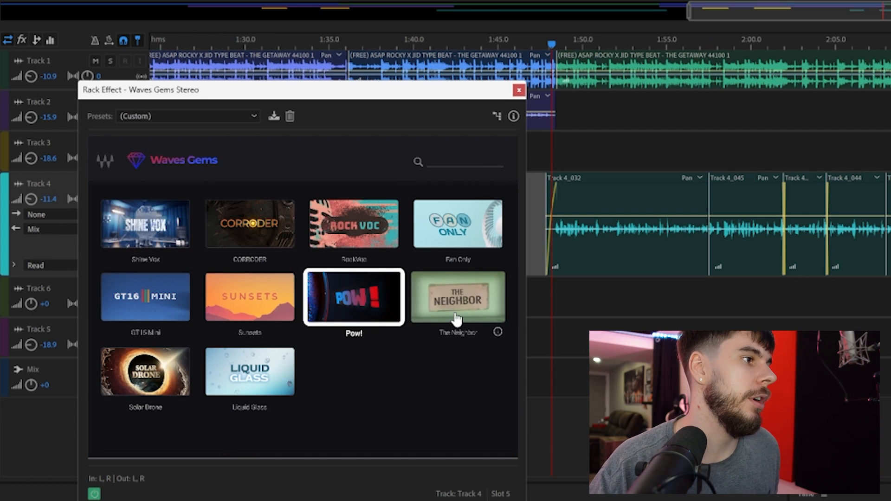
Step: Load The Neighbor gem and audition high and low Distance settings on the vocal
click(455, 317)
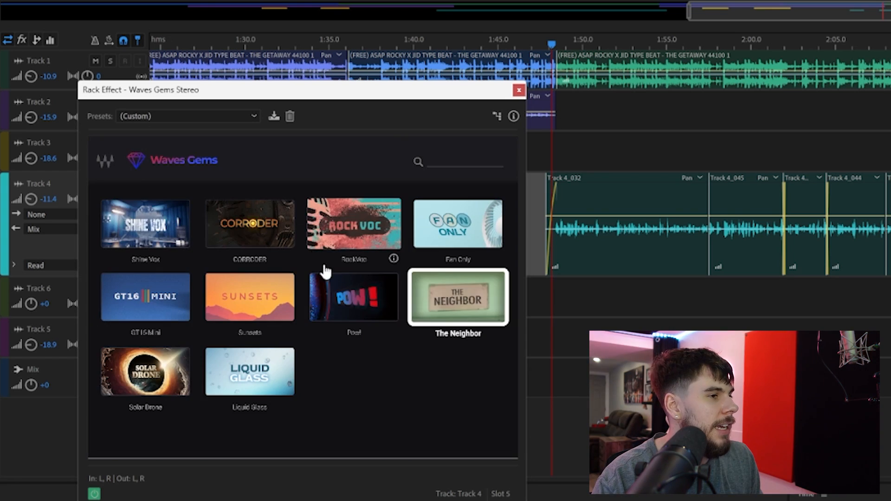
mouse_move(498, 335)
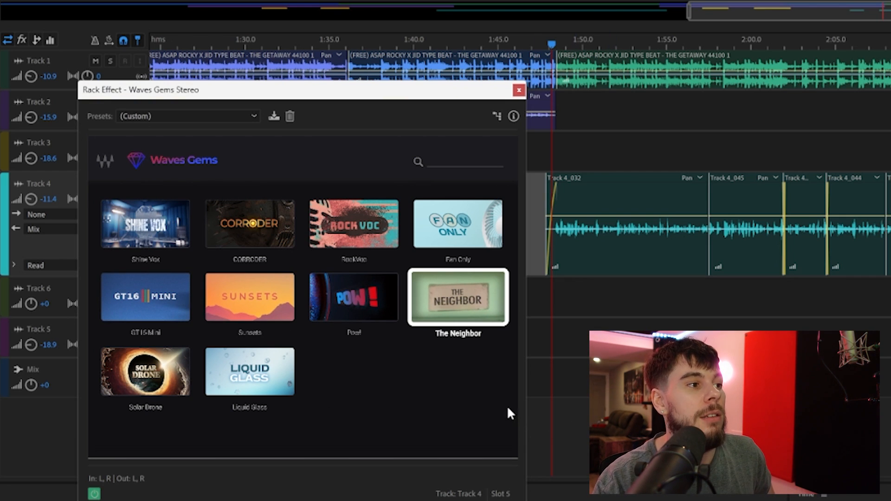
click(476, 303)
key(space)
drag(204, 426, 205, 339)
drag(207, 425, 207, 468)
drag(202, 424, 202, 449)
key(space)
Step: Audition The Neighbor's Door at 73 % and 84 % on the vocal, and stop the playback
drag(270, 426, 270, 410)
key(space)
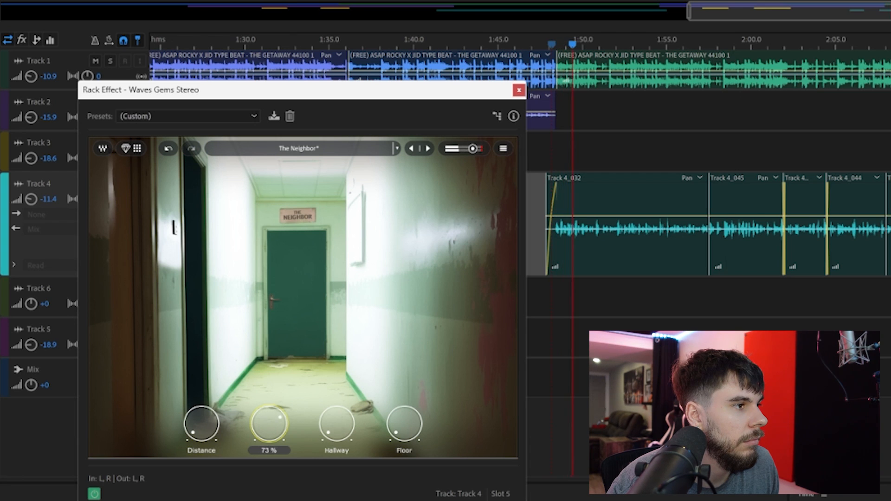
drag(270, 424, 270, 419)
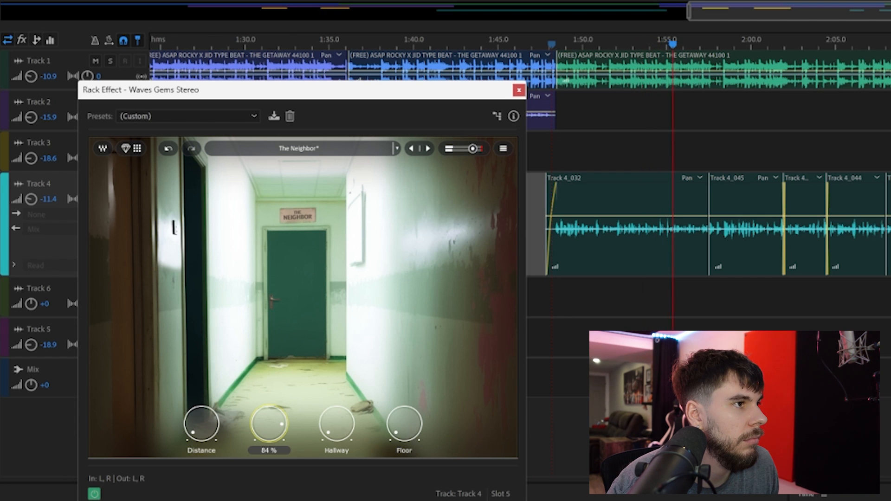
key(space)
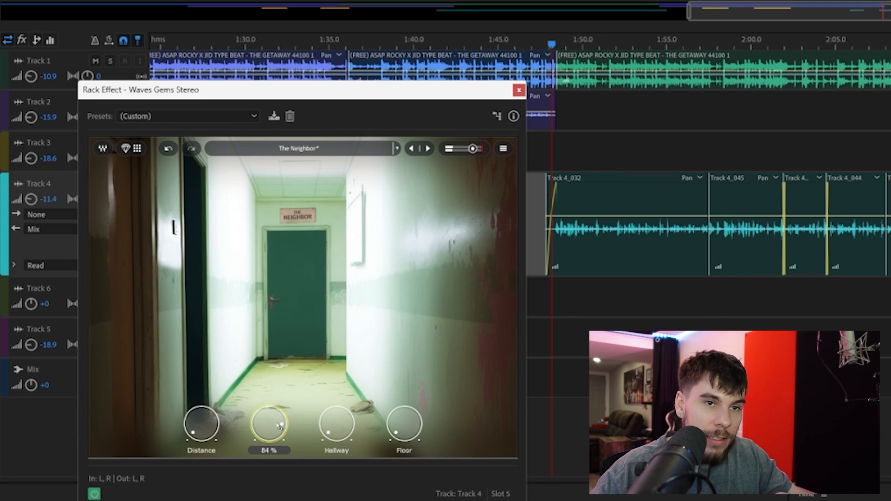
Step: Replay the vocal, lower Door to near minimum, audition Hallway at 58 %, and set Hallway to 0 %
key(space)
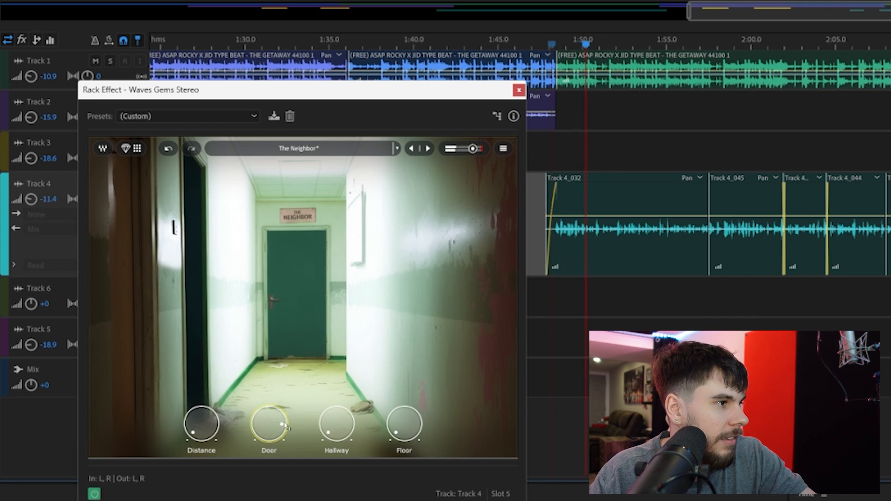
mouse_move(275, 423)
mouse_down()
mouse_move(275, 399)
mouse_move(270, 424)
mouse_up()
mouse_move(335, 426)
mouse_down()
mouse_move(335, 390)
mouse_move(336, 409)
mouse_up()
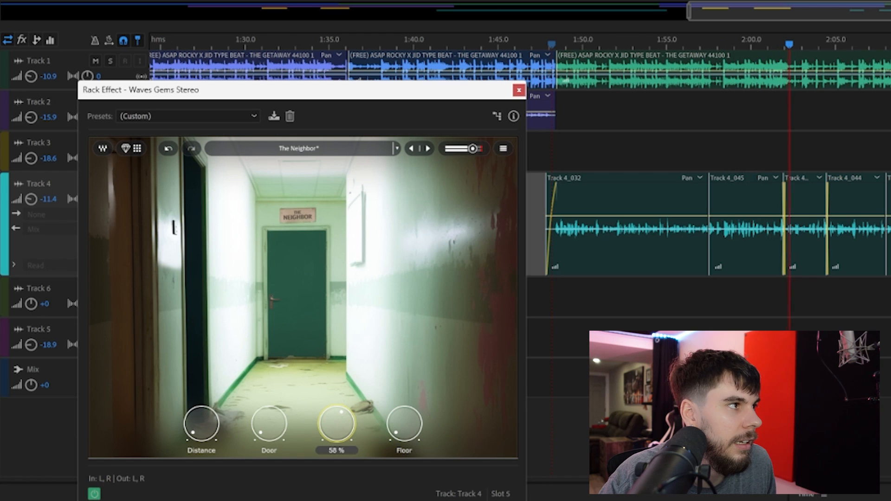
drag(335, 411, 335, 438)
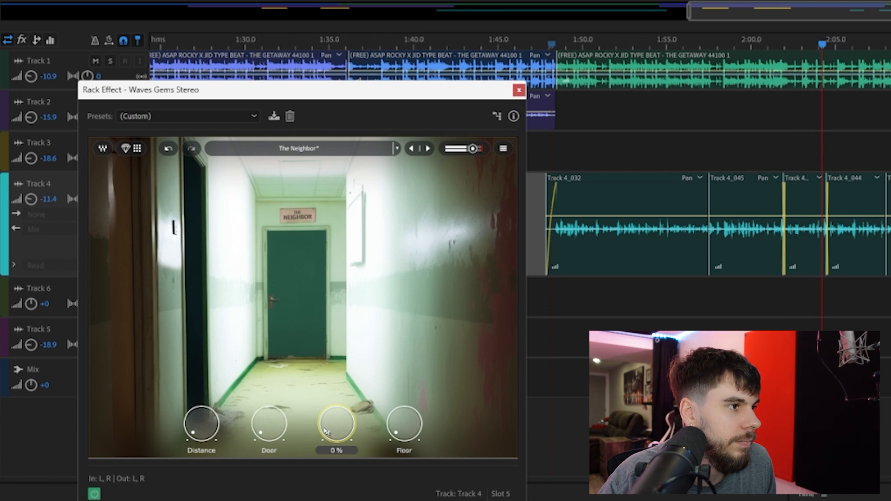
Step: Audition The Neighbor's Floor at 95 %, stop the playback, and return to the Waves Gems effect overview
drag(404, 426, 404, 387)
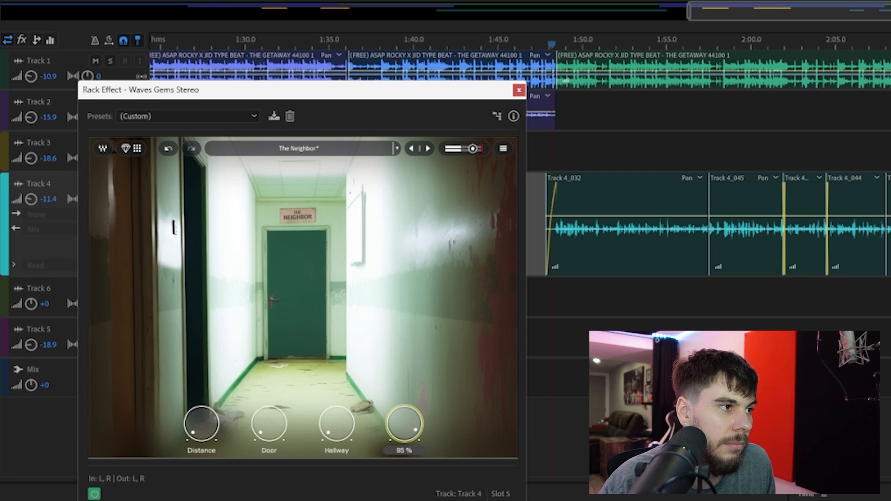
key(space)
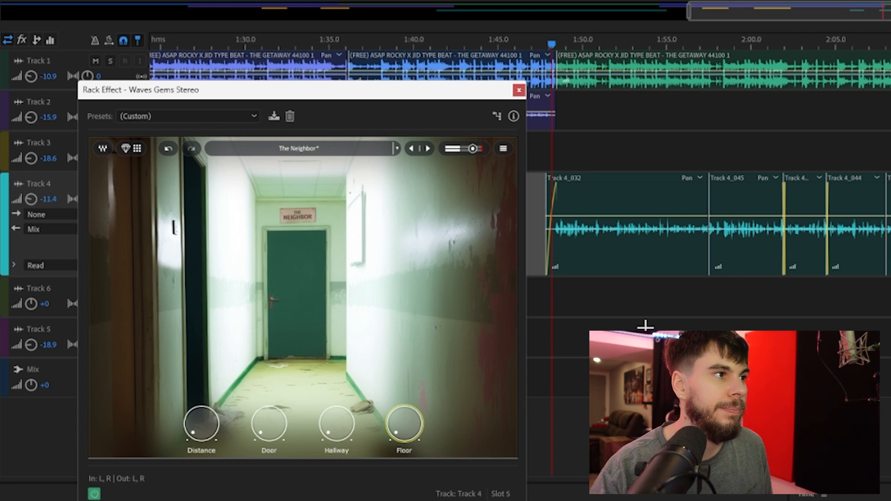
click(128, 149)
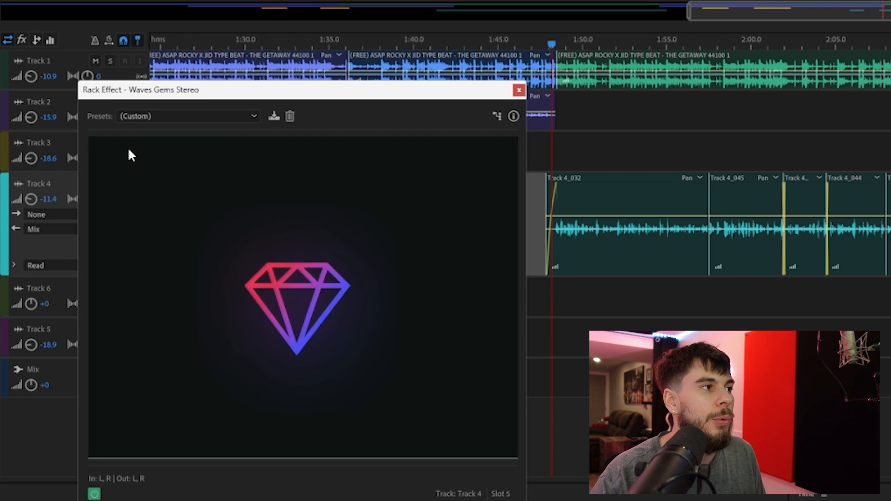